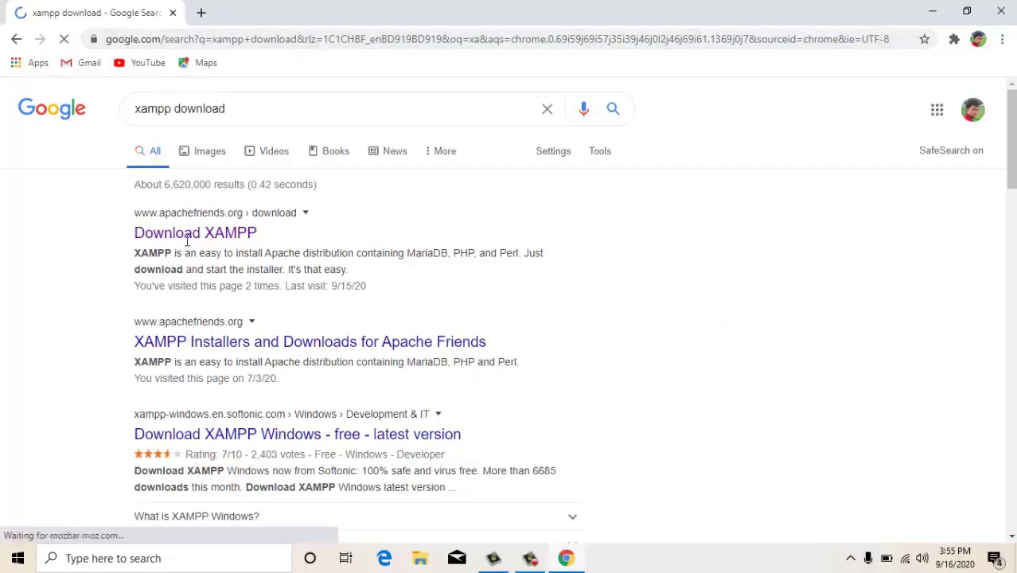
# Step: Open the apachefriends.org Download XAMPP search result in a new tab and switch to it
pyautogui.rightClick(187, 239)
pyautogui.click(239, 246)
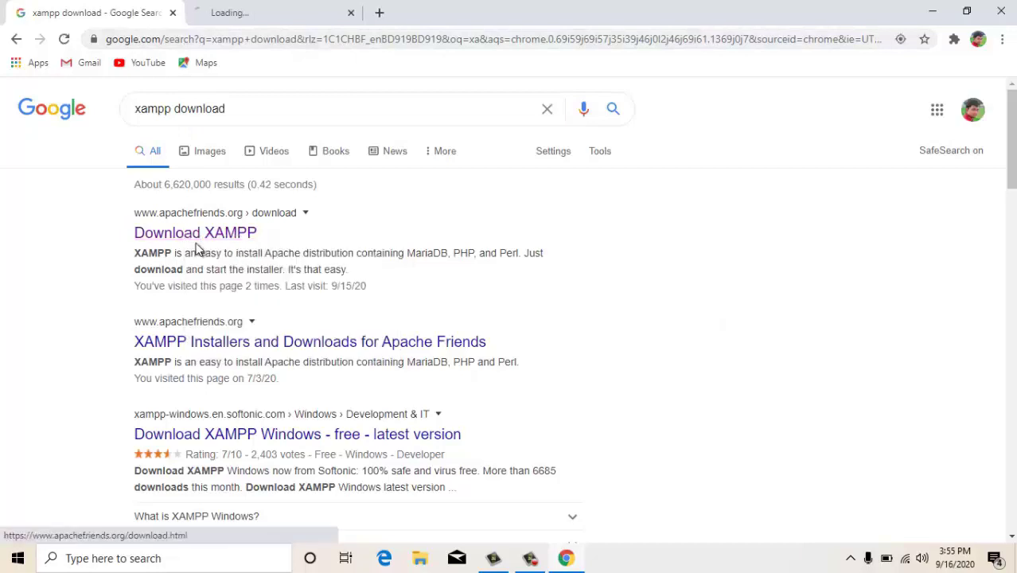
pyautogui.click(255, 10)
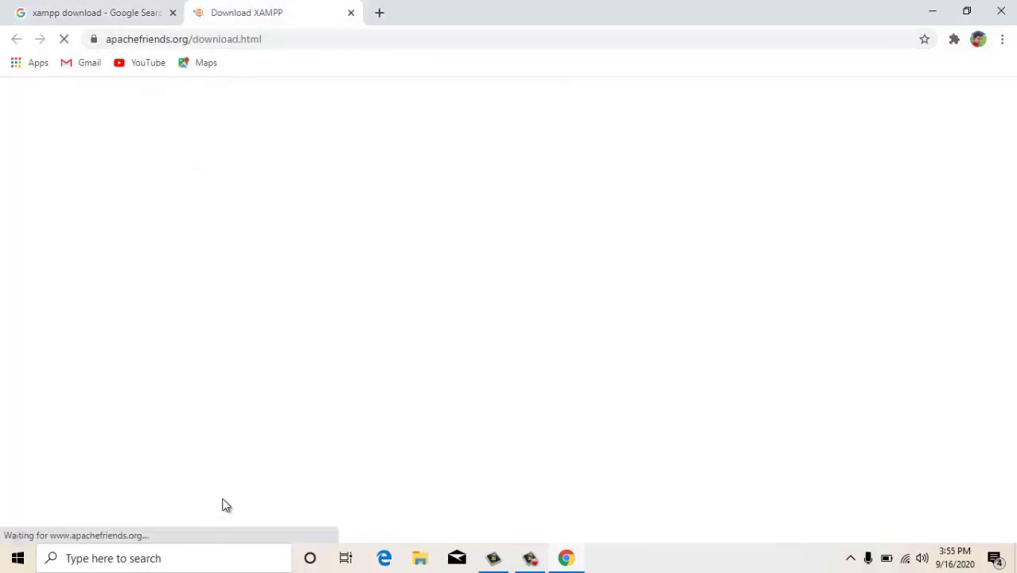
# Step: Examine which XAMPP versions and architectures the official page offers for Windows, Linux and OS X
pyautogui.scroll(-1, 63, 339)
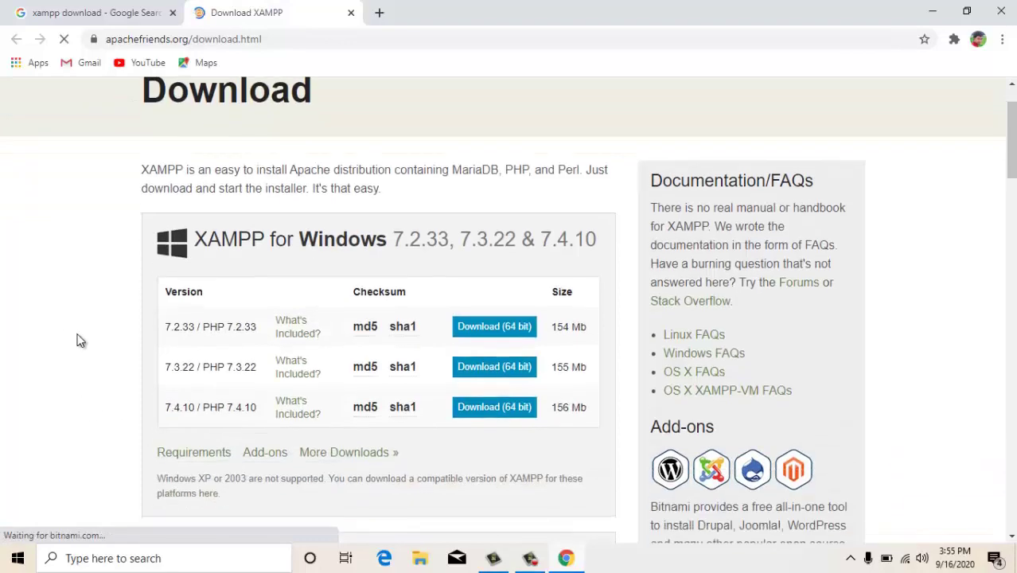
pyautogui.scroll(-1, 418, 256)
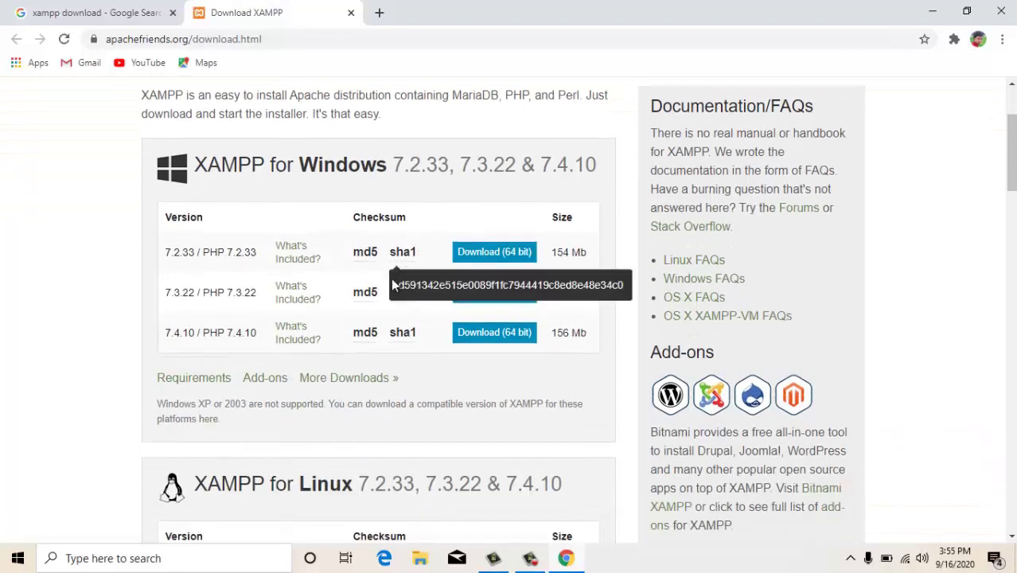
pyautogui.scroll(-2, 259, 356)
pyautogui.scroll(4, 261, 359)
pyautogui.scroll(-5, 259, 358)
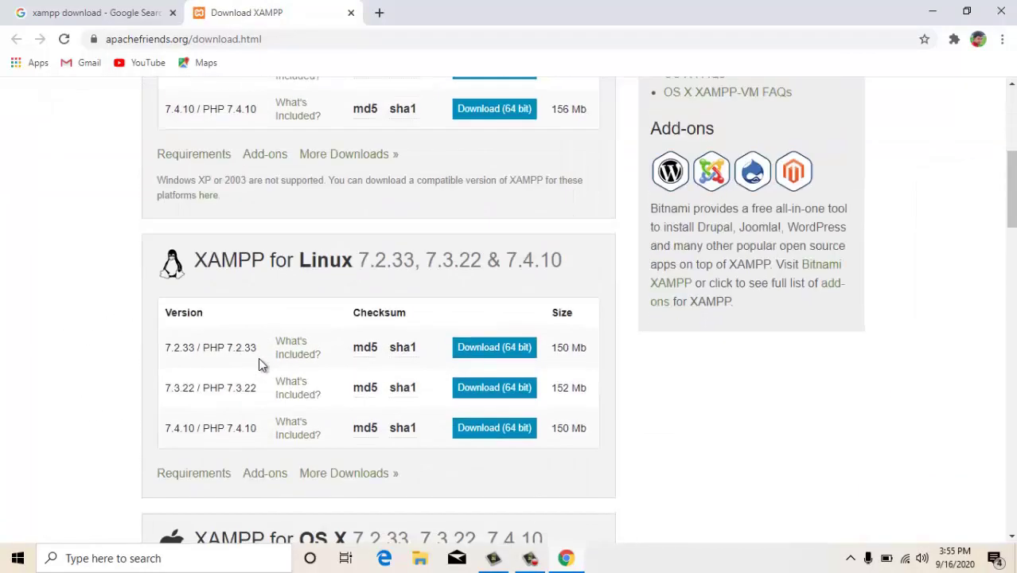
pyautogui.scroll(2, 302, 412)
pyautogui.scroll(-5, 314, 420)
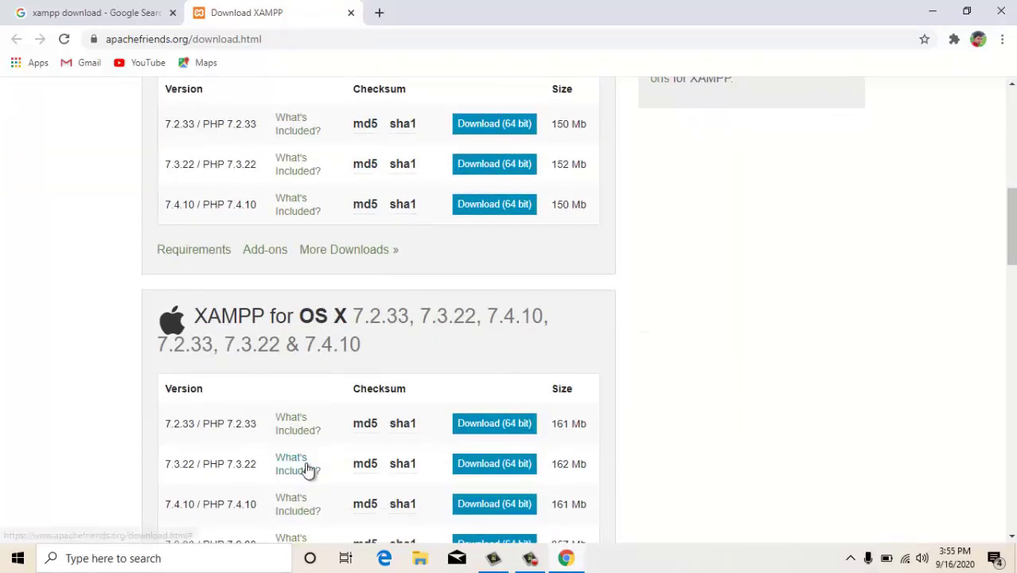
pyautogui.scroll(-2, 307, 470)
pyautogui.scroll(1, 129, 483)
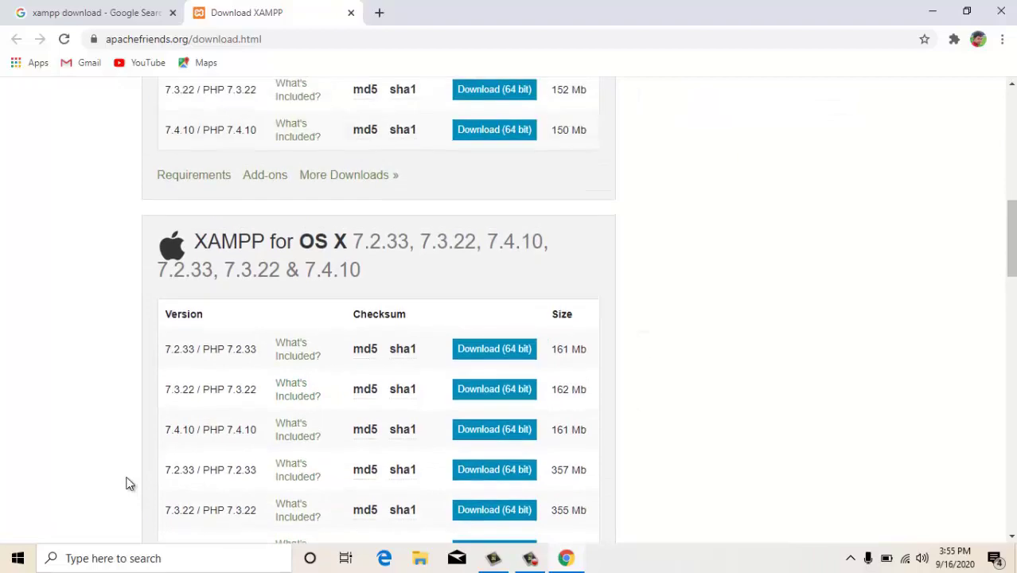
pyautogui.scroll(3, 129, 483)
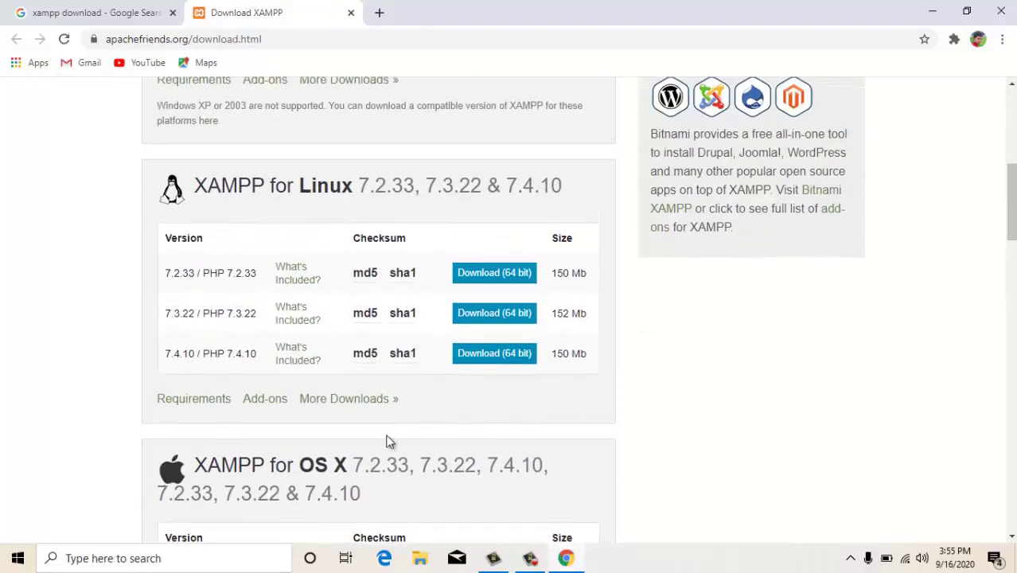
pyautogui.scroll(-4, 389, 443)
pyautogui.scroll(10, 387, 442)
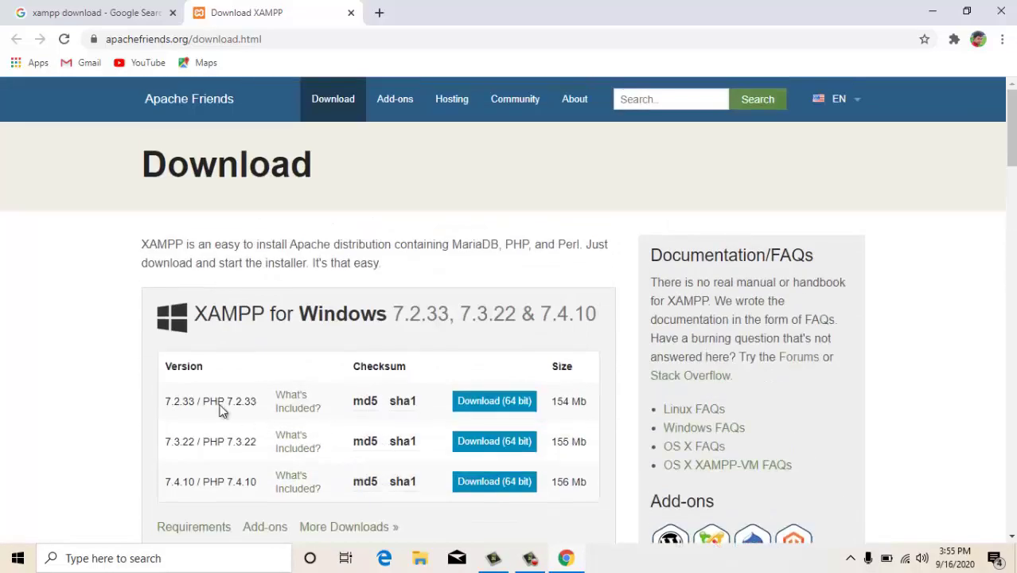
pyautogui.scroll(-1, 221, 406)
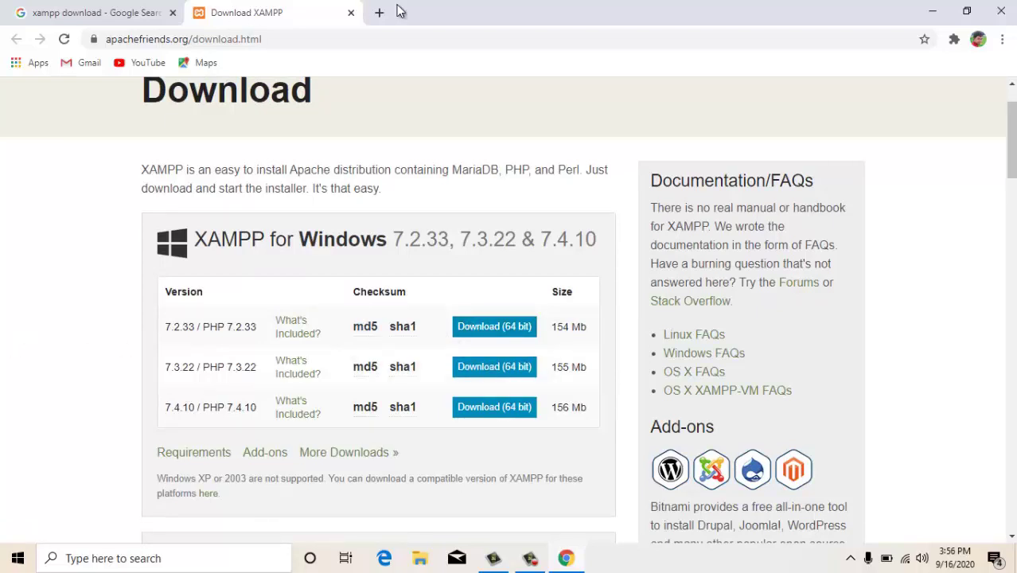
# Step: Return to the Google results and search for "xampp download 32 bit for windows"
pyautogui.click(47, 12)
pyautogui.click(308, 109)
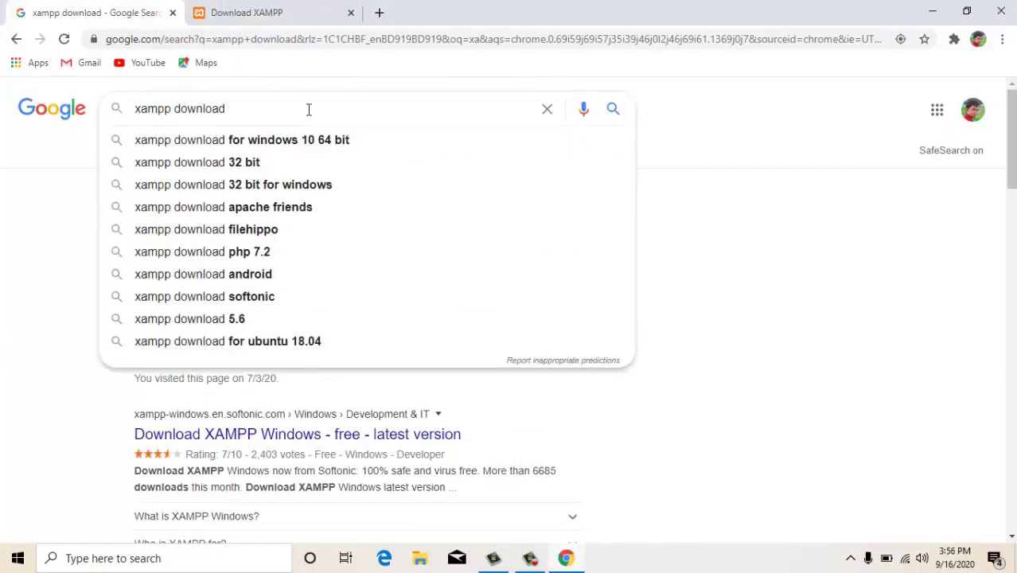
pyautogui.click(259, 185)
pyautogui.click(248, 233)
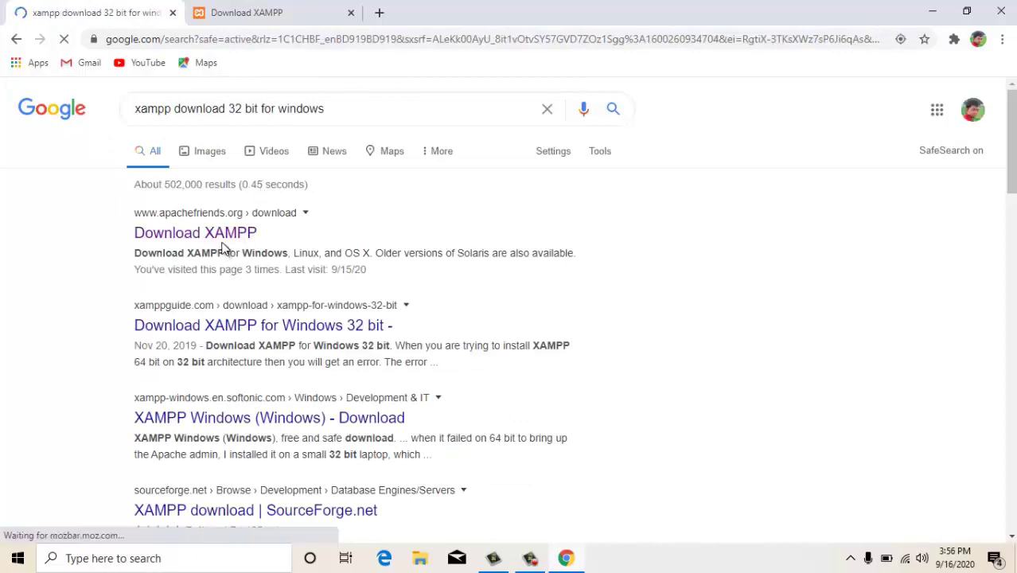
# Step: Open the apachefriends.org result in a new tab, check its Windows installers for a 32-bit version, and close that tab
pyautogui.rightClick(226, 239)
pyautogui.click(234, 249)
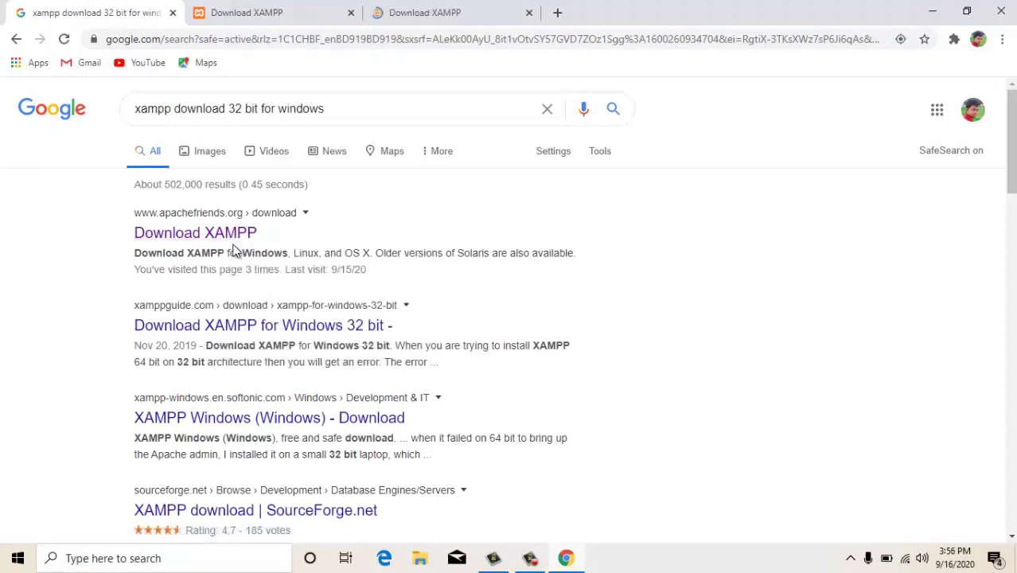
pyautogui.click(420, 8)
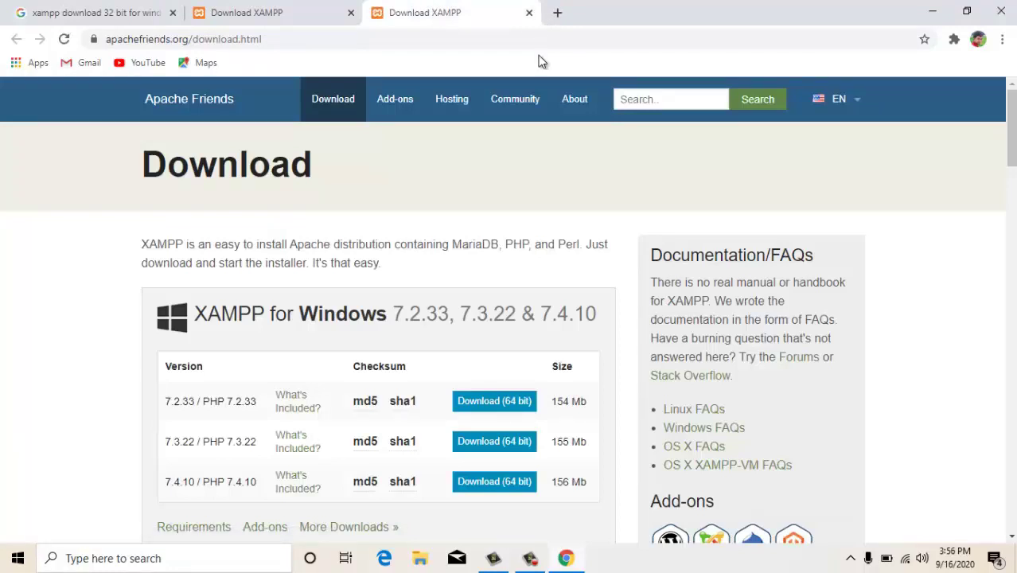
pyautogui.scroll(-2, 536, 117)
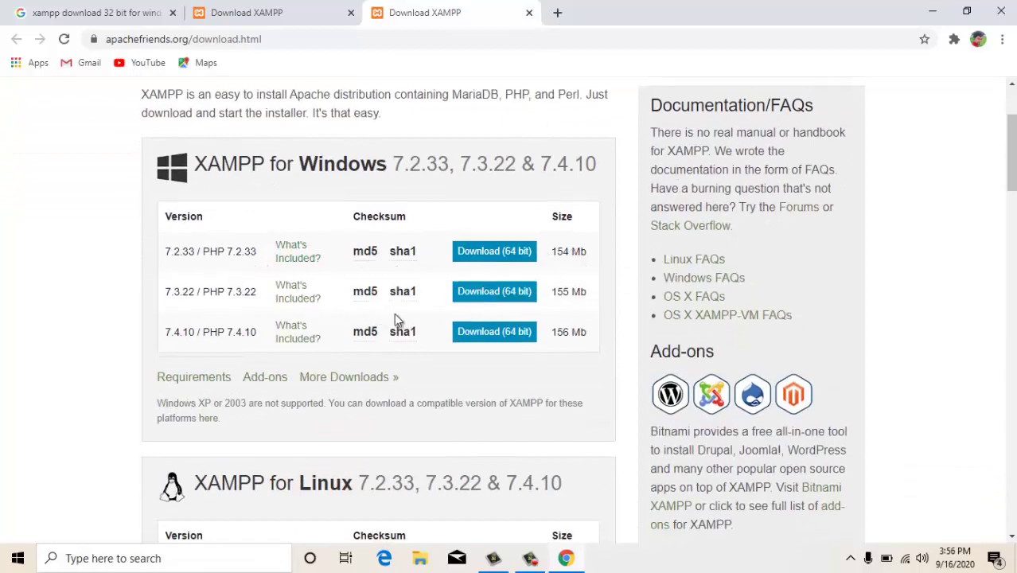
pyautogui.scroll(-4, 584, 291)
pyautogui.scroll(6, 601, 280)
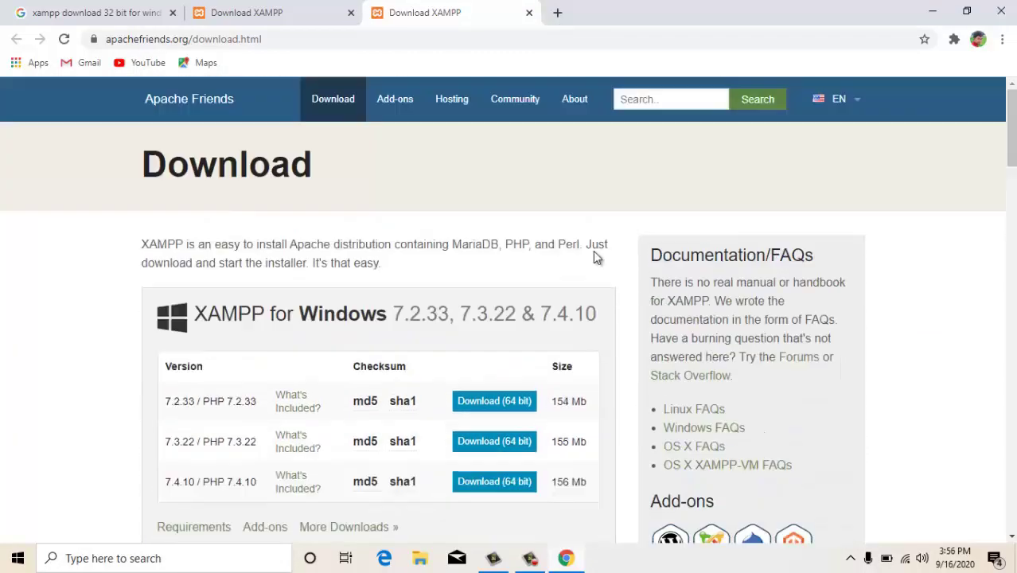
pyautogui.click(529, 13)
# Step: Open the xamppguide.com result "Download XAMPP for Windows 32 bit" in a new tab and view that page
pyautogui.click(118, 10)
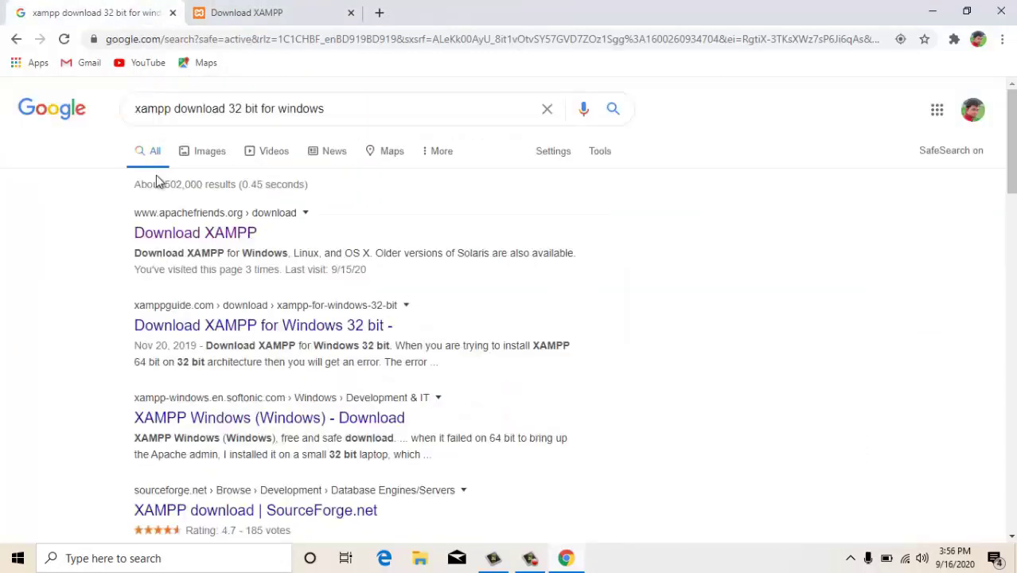
pyautogui.rightClick(259, 331)
pyautogui.click(276, 341)
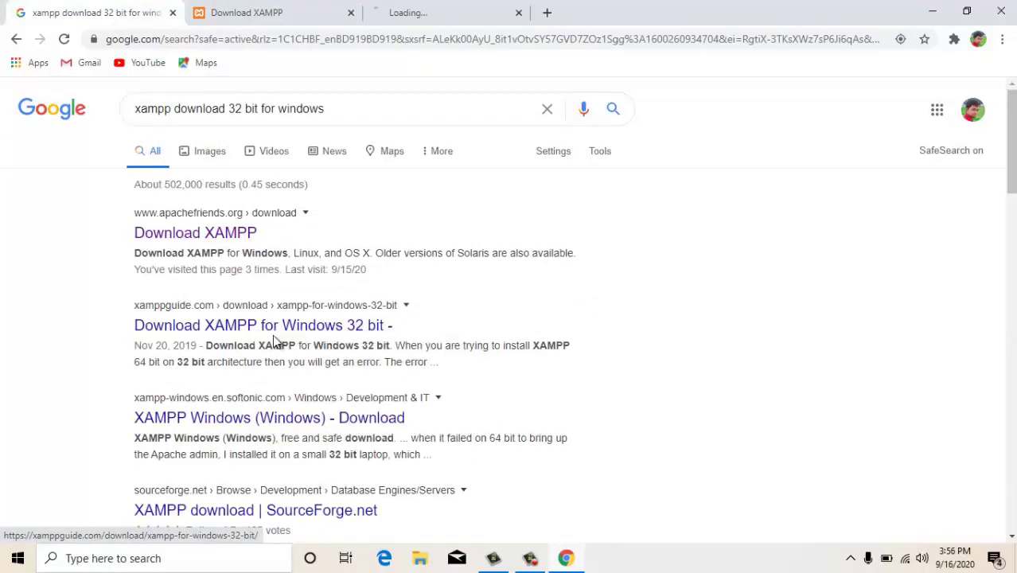
pyautogui.click(477, 8)
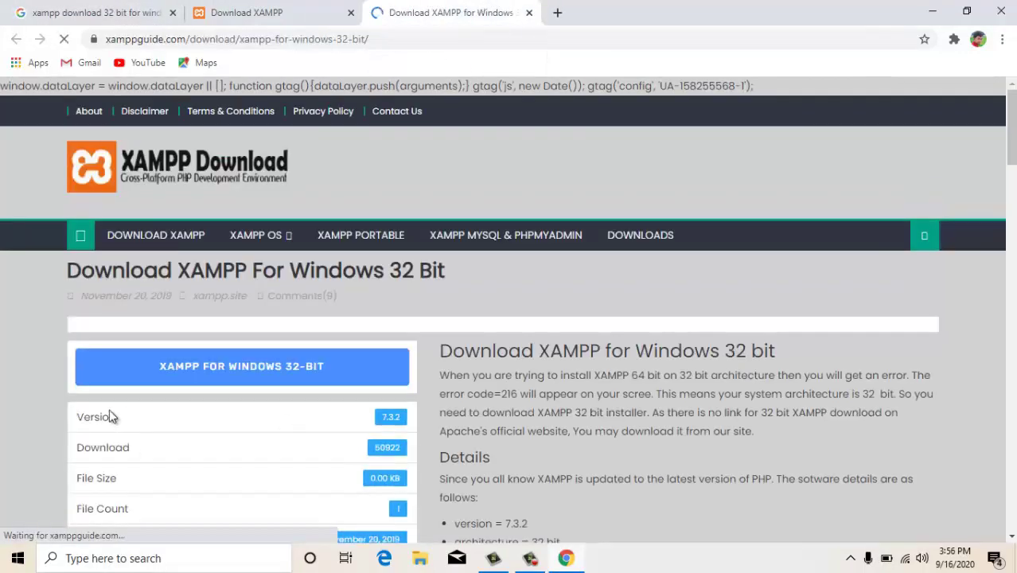
pyautogui.scroll(-1, 211, 362)
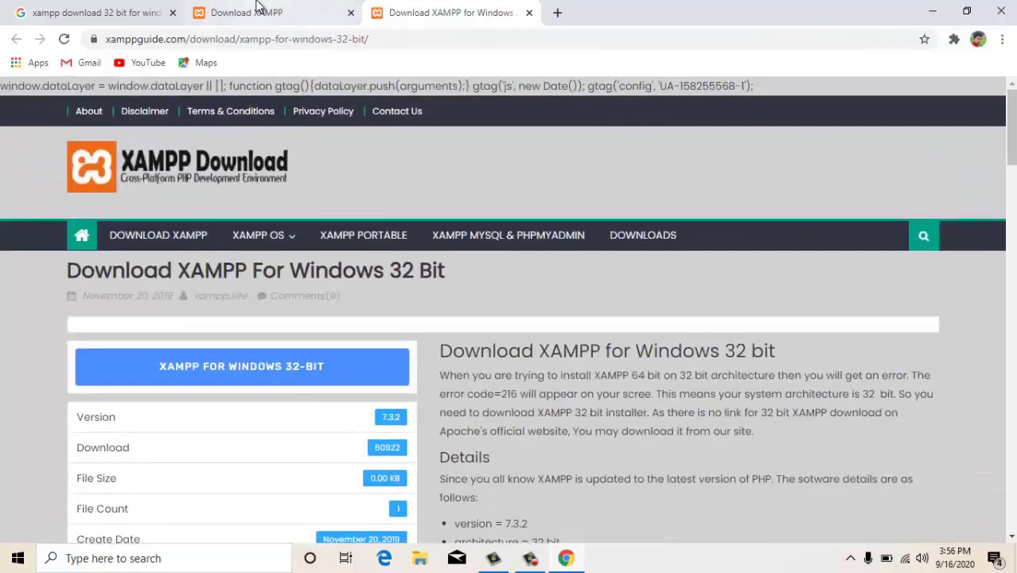
# Step: Check the official download page once more and choose the XAMPP for Windows 32-bit download on the xamppguide.com page
pyautogui.click(259, 8)
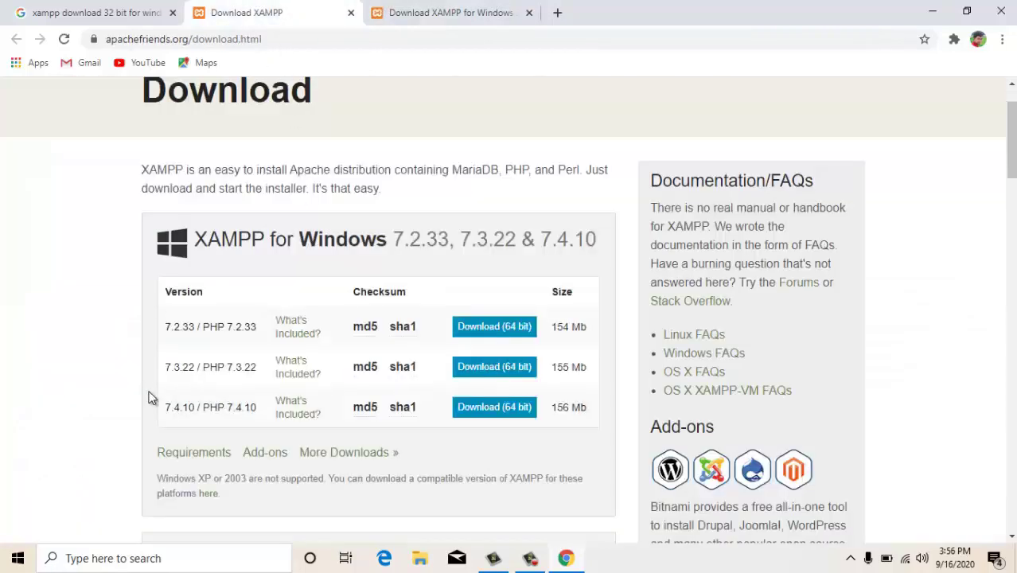
pyautogui.click(390, 11)
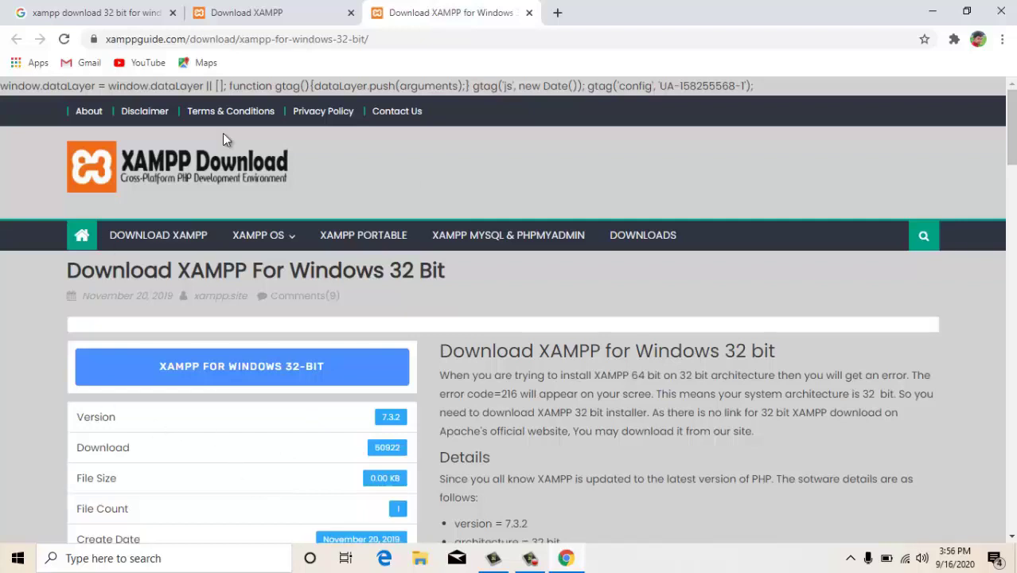
pyautogui.click(397, 378)
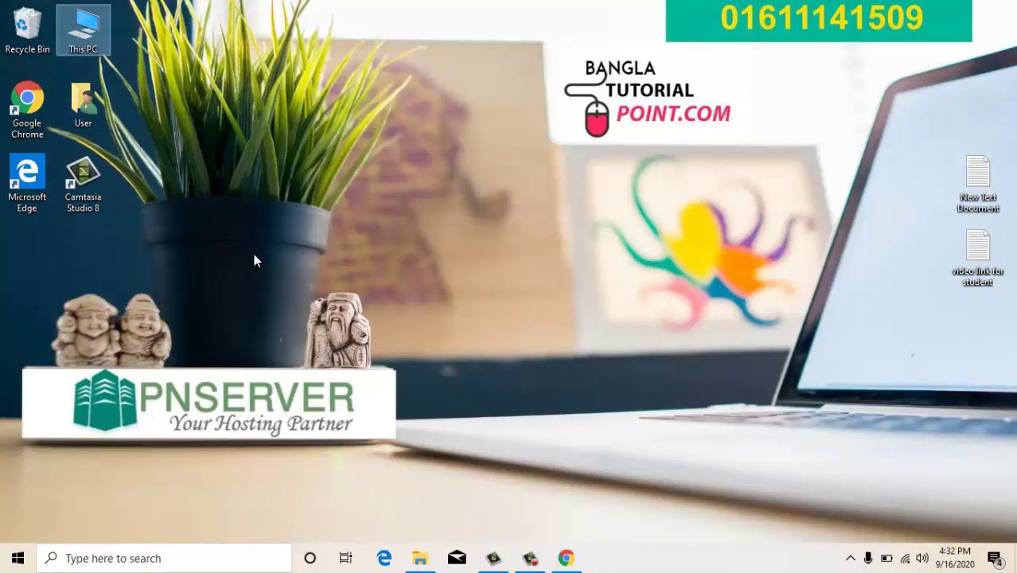
pyautogui.rightClick(370, 161)
pyautogui.click(429, 202)
pyautogui.rightClick(393, 202)
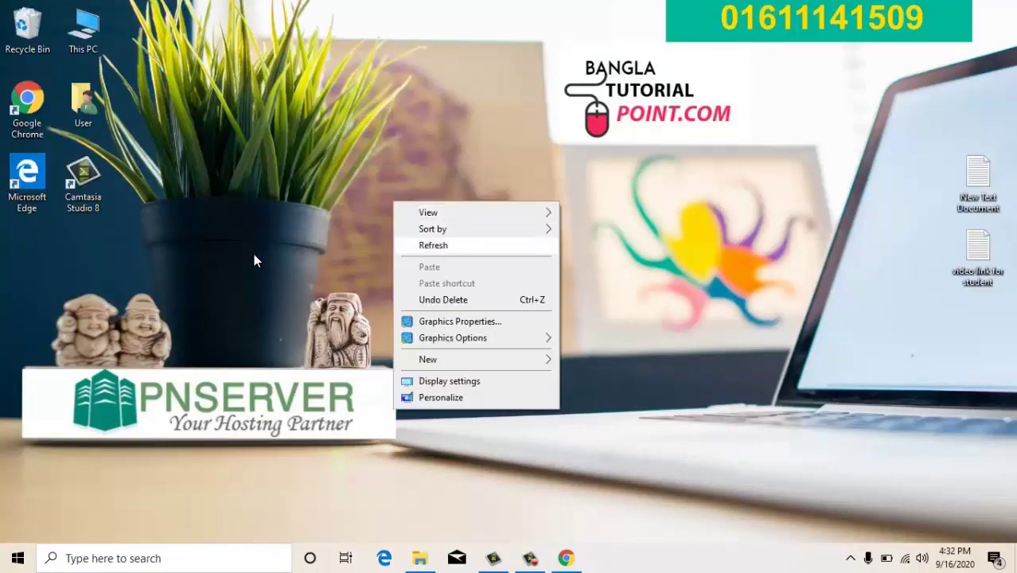
pyautogui.press('Return')
pyautogui.hotkey('shift', 'F10')
pyautogui.press('Return')
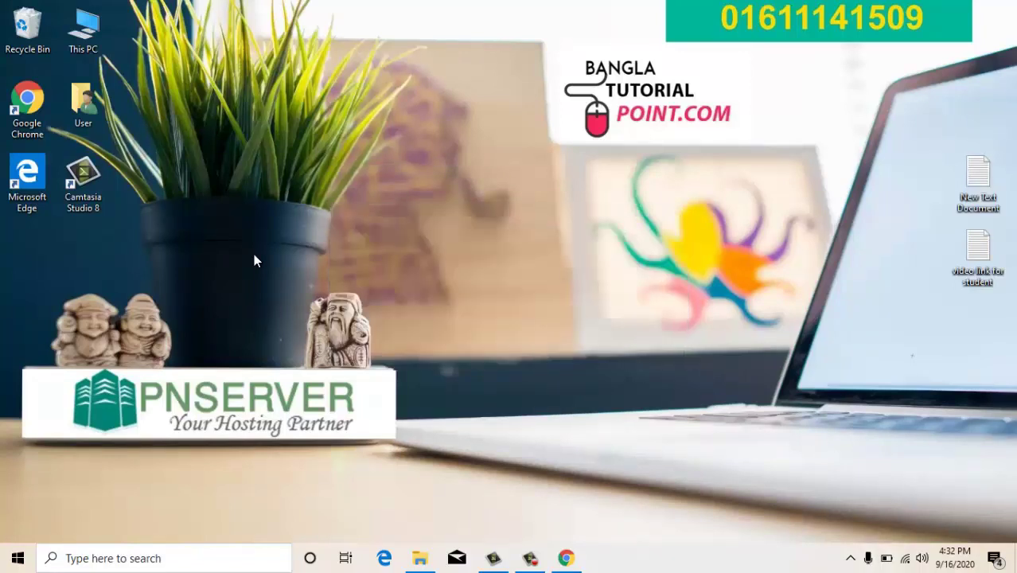
pyautogui.hotkey('shift', 'F10')
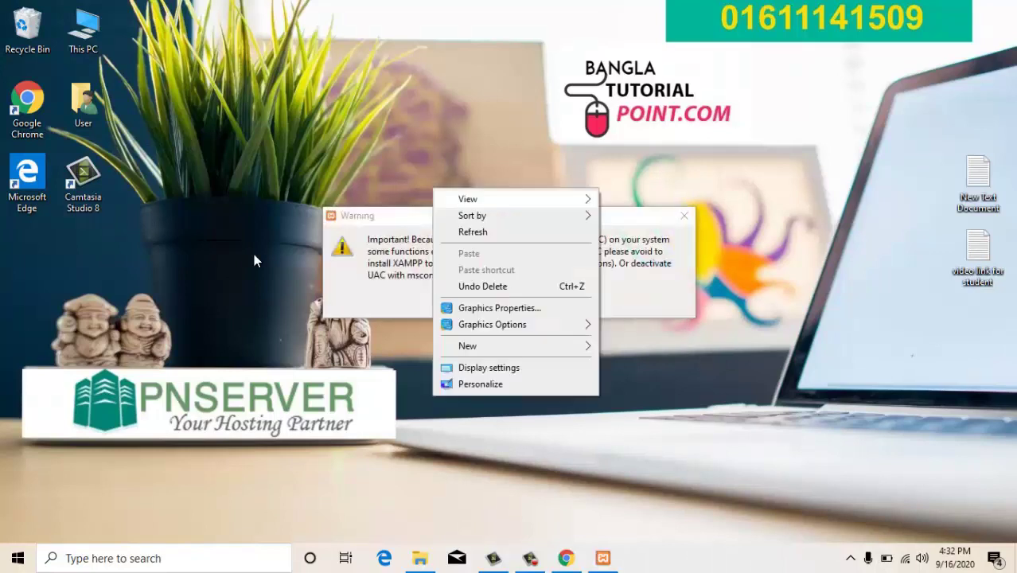
pyautogui.press('Escape')
# Step: Accept the XAMPP installer's UAC warning and proceed through setup with all components selected and C:\xampp as the installation folder
pyautogui.press('Return')
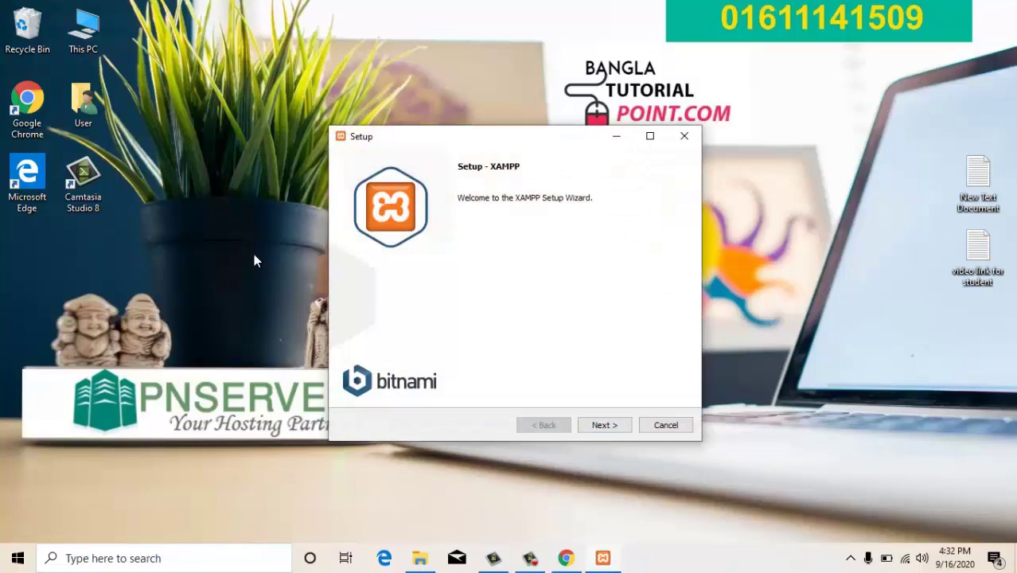
pyautogui.press('Return')
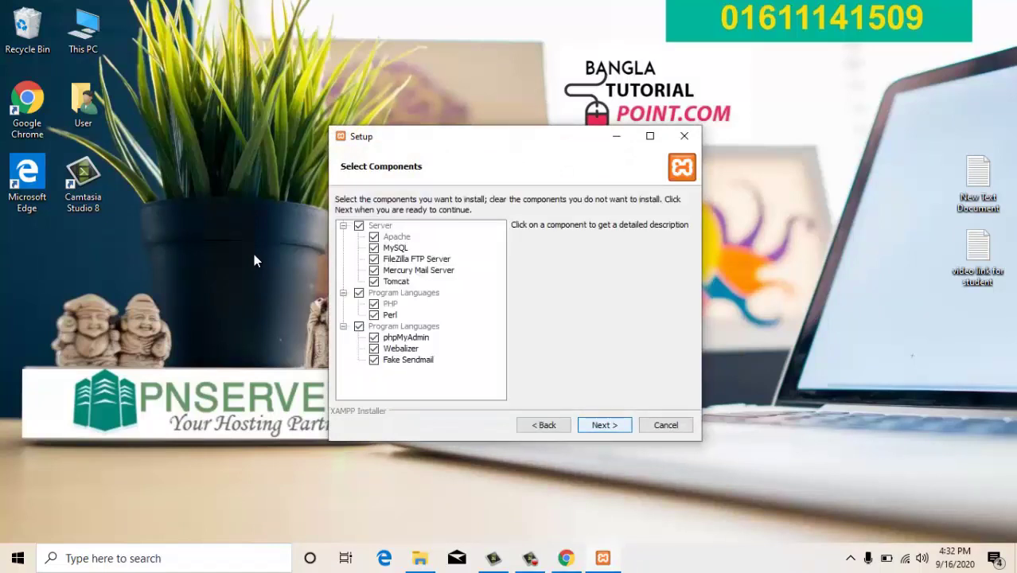
pyautogui.press('Return')
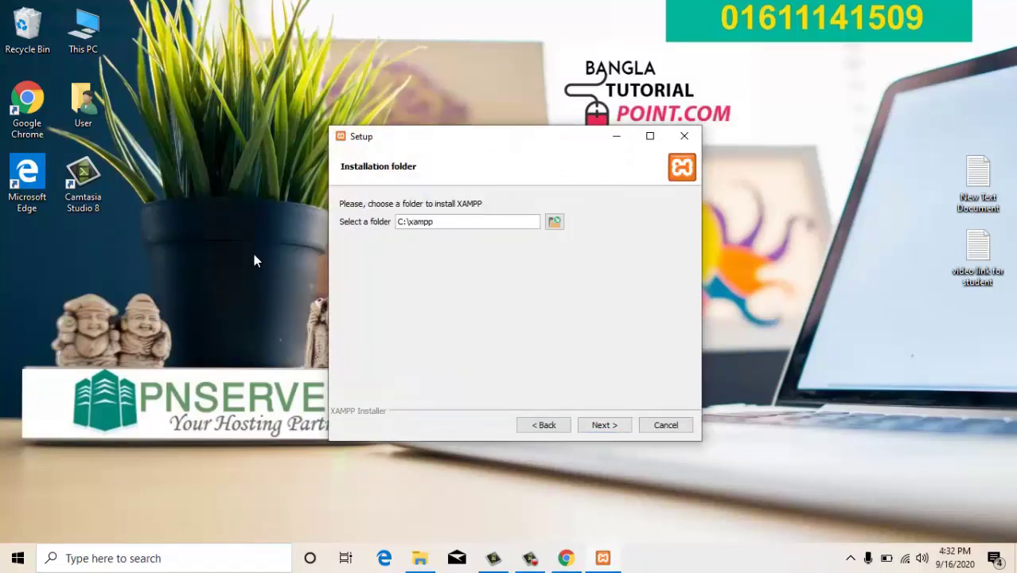
pyautogui.press('Return')
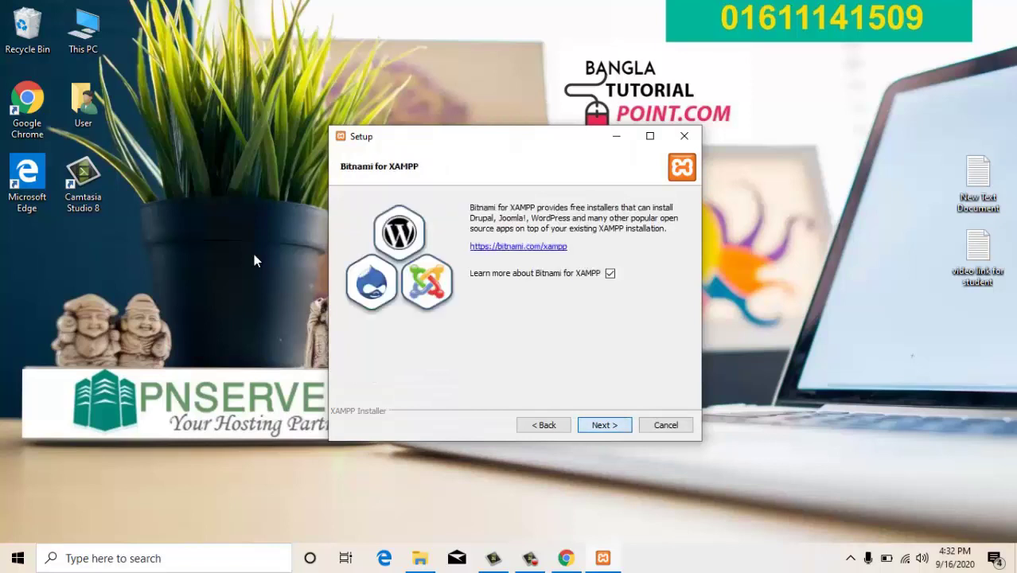
# Step: Start the XAMPP installation with the Bitnami information option kept on, and close the Bitnami web page
pyautogui.press('Return')
pyautogui.press('Return')
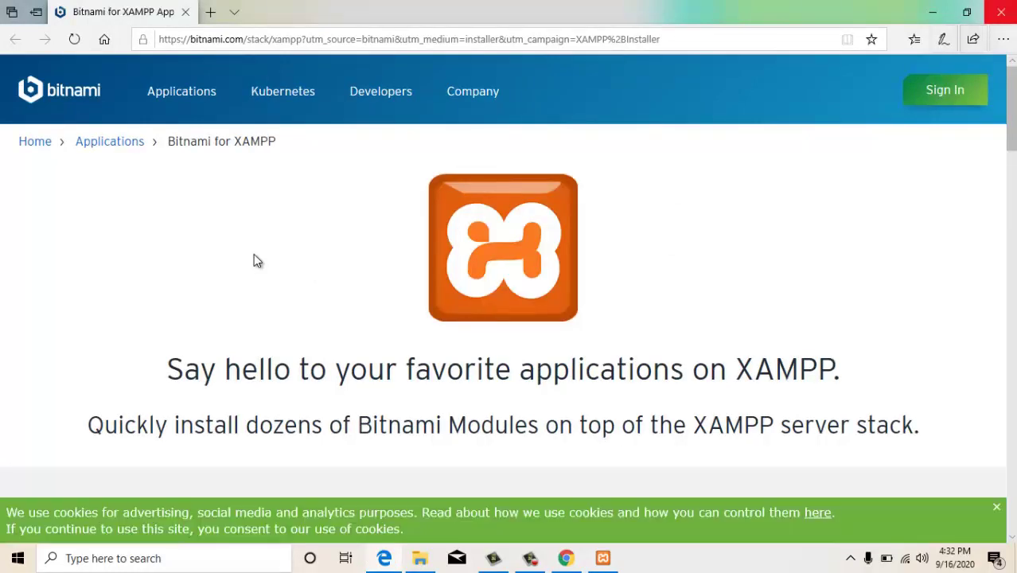
pyautogui.hotkey('alt', 'F4')
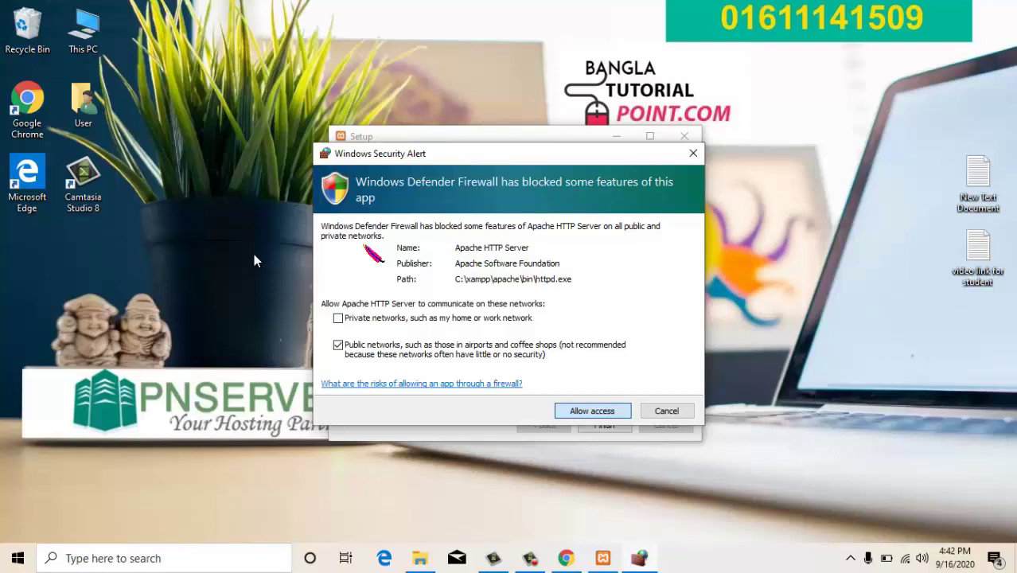
# Step: Allow Apache HTTP Server through the firewall on public networks and finish the setup, launching the XAMPP Control Panel
pyautogui.press('Return')
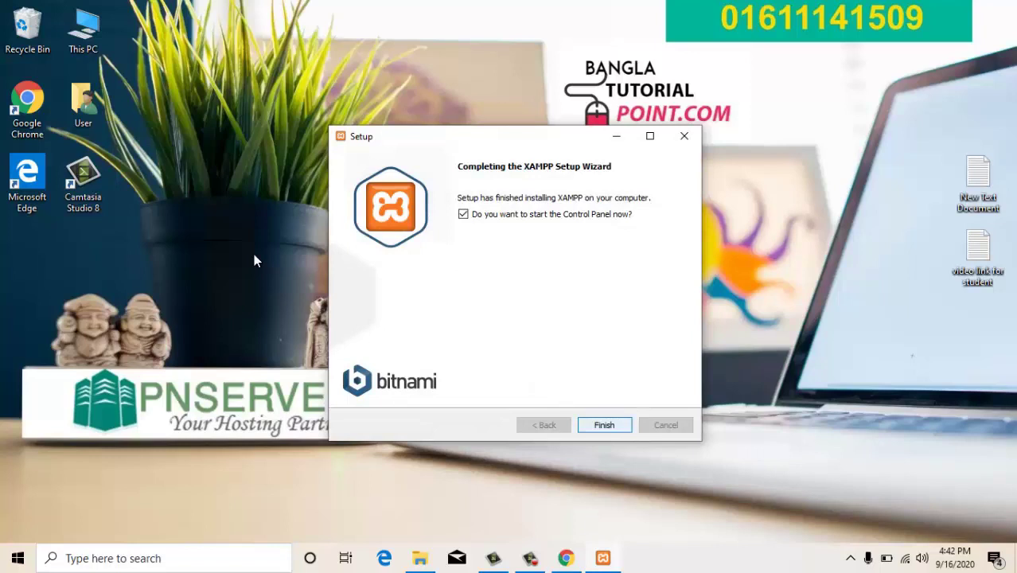
pyautogui.press('Return')
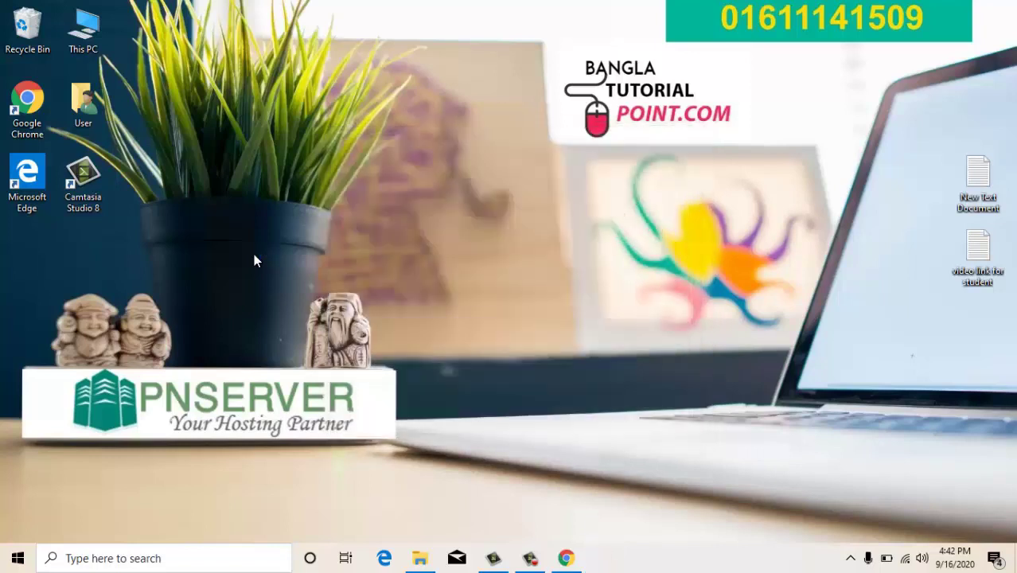
pyautogui.press('Return')
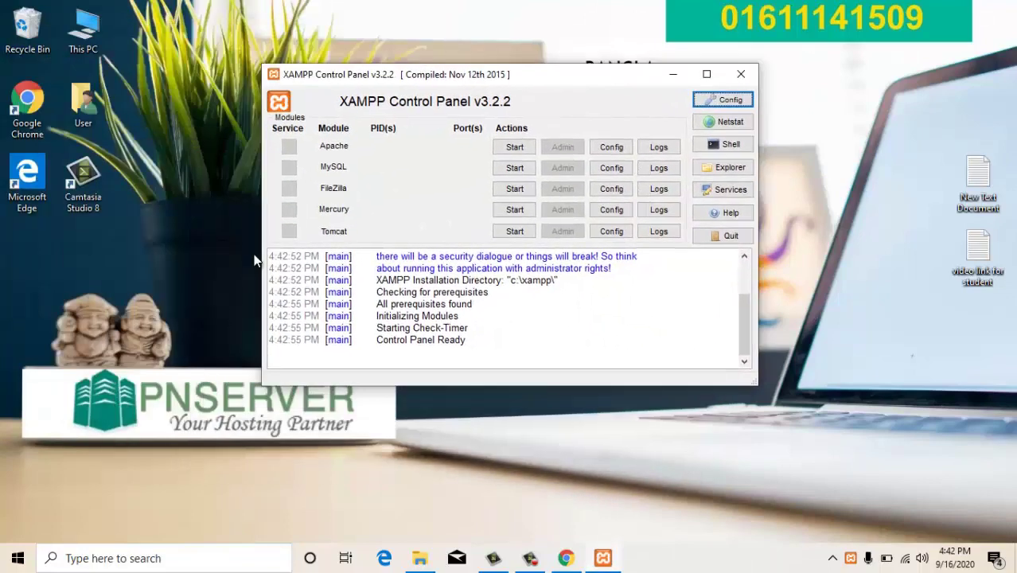
# Step: Start the Apache and MySQL modules, allowing mysqld through the firewall on public networks
pyautogui.press('Return')
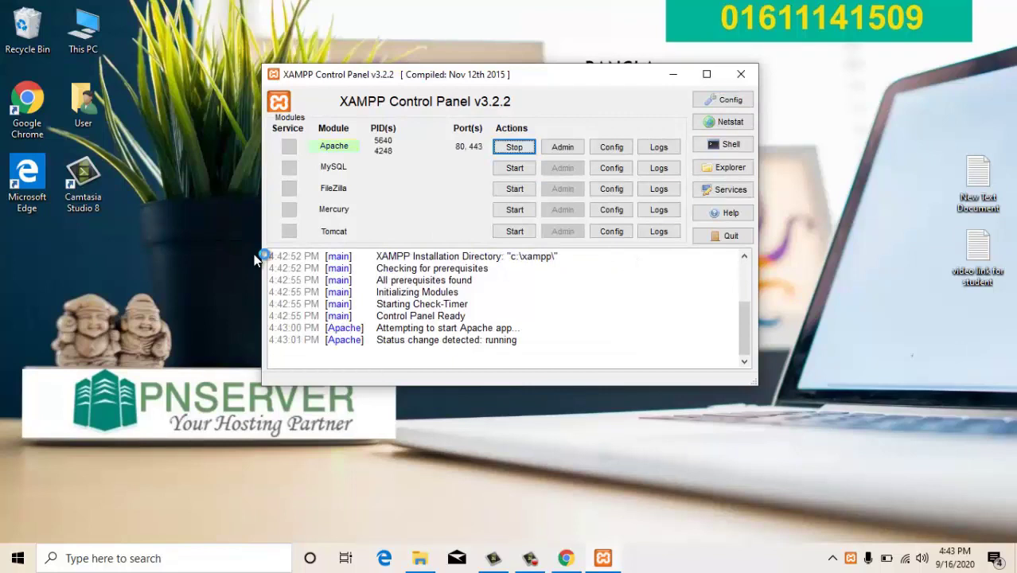
pyautogui.press('Tab')
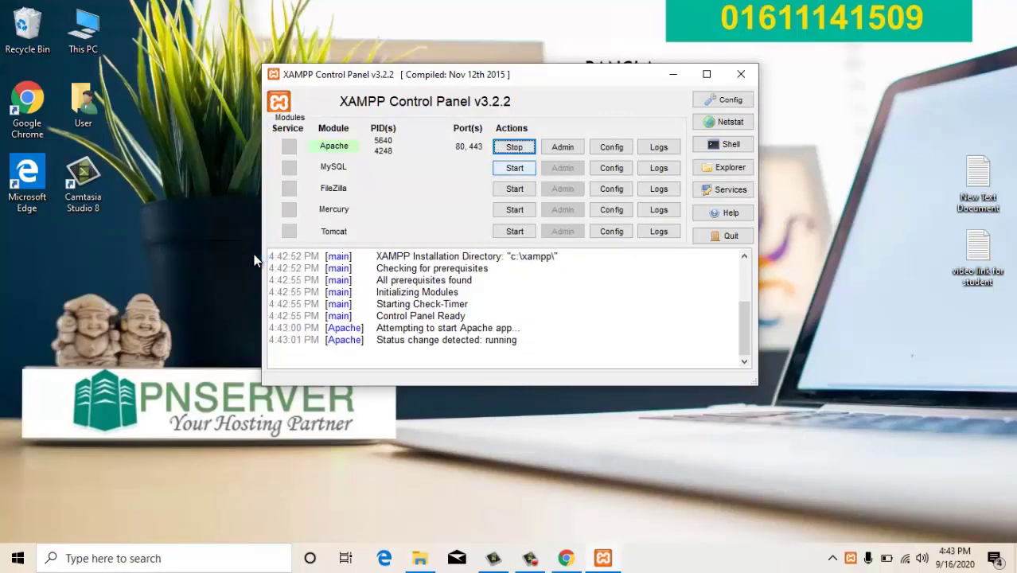
pyautogui.press('Return')
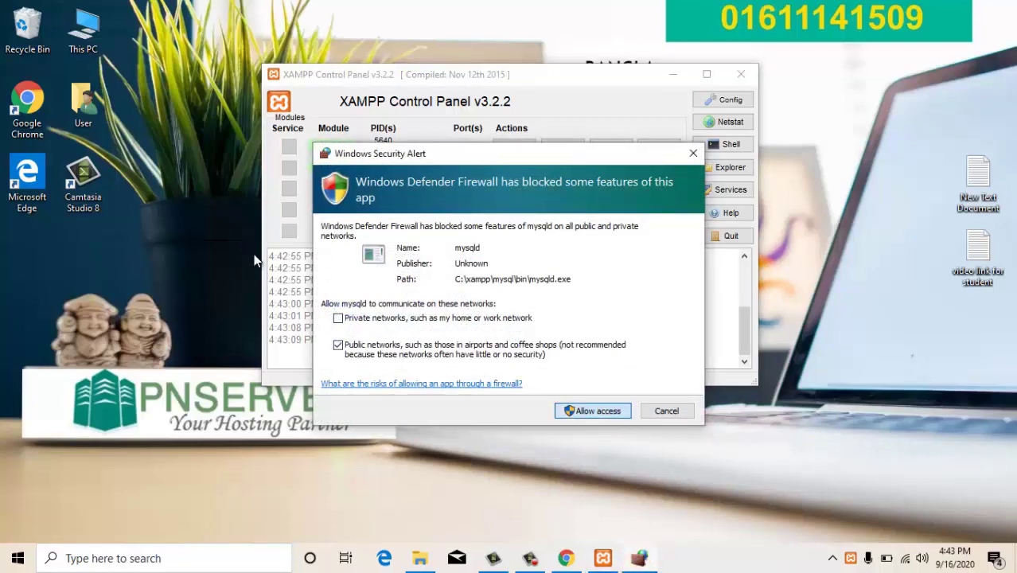
pyautogui.press('Return')
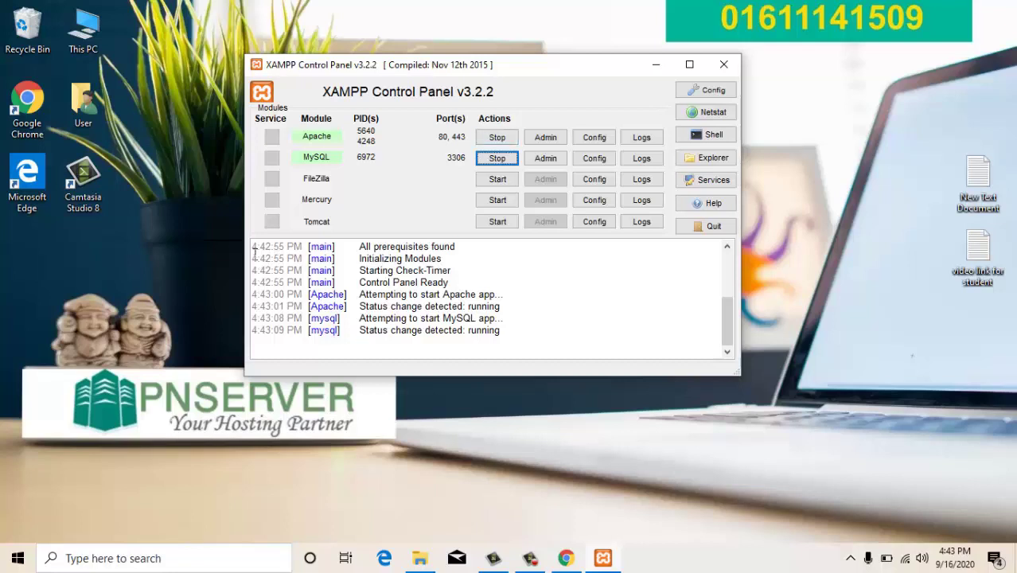
# Step: Stop the Apache and MySQL modules and close the XAMPP Control Panel
pyautogui.press('space')
pyautogui.click(497, 158)
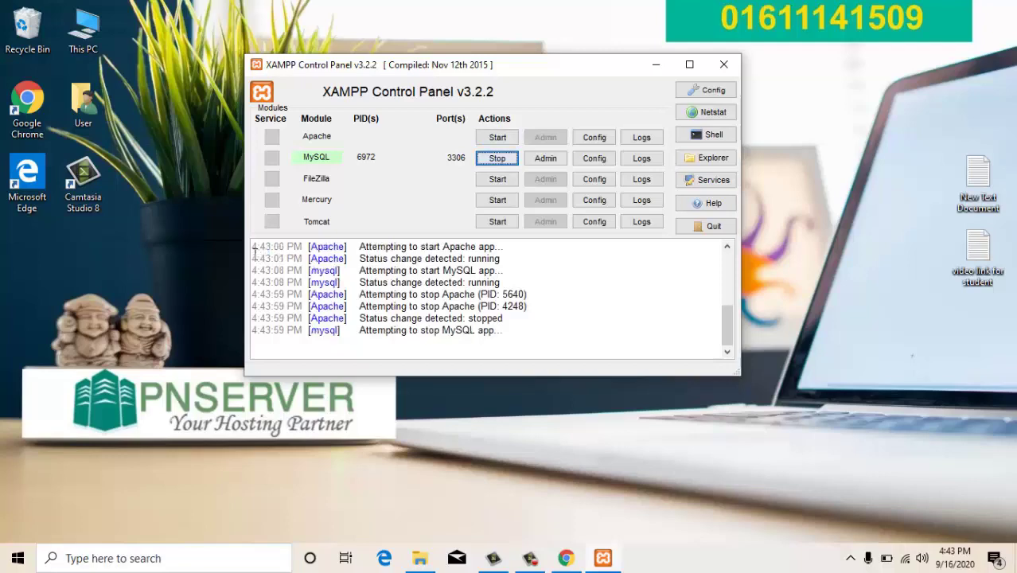
pyautogui.hotkey('alt', 'F4')
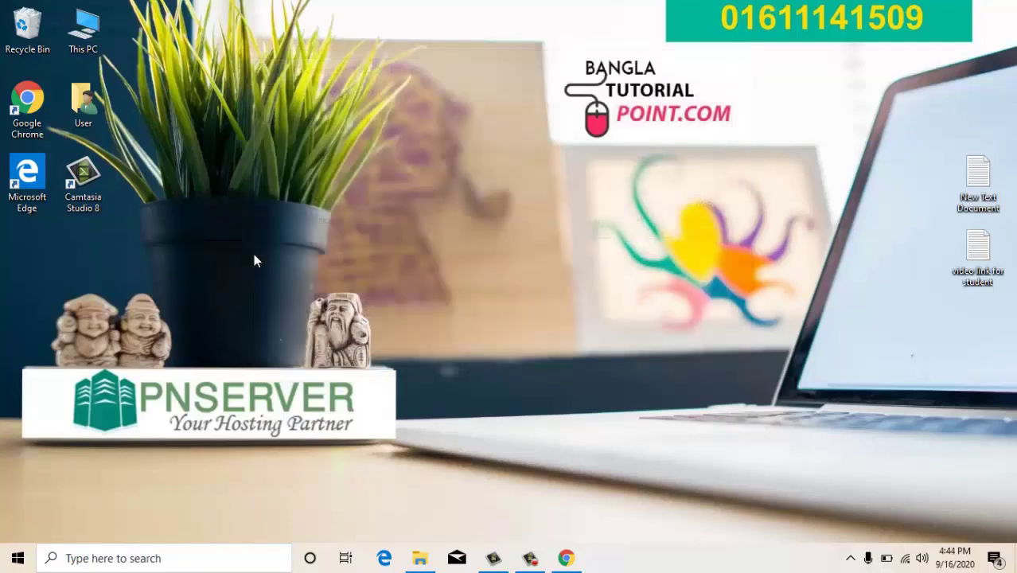
pyautogui.rightClick(254, 261)
pyautogui.click(255, 261)
pyautogui.rightClick(254, 261)
pyautogui.click(255, 261)
# Step: Open the xampp folder on the Windows 10 (C:) drive from This PC
pyautogui.press('Right')
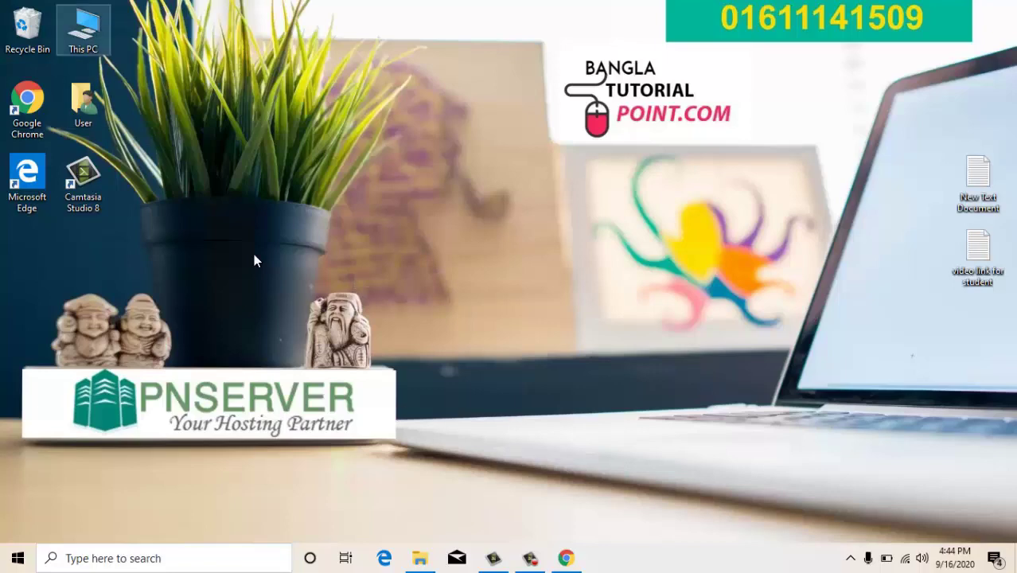
pyautogui.press('Return')
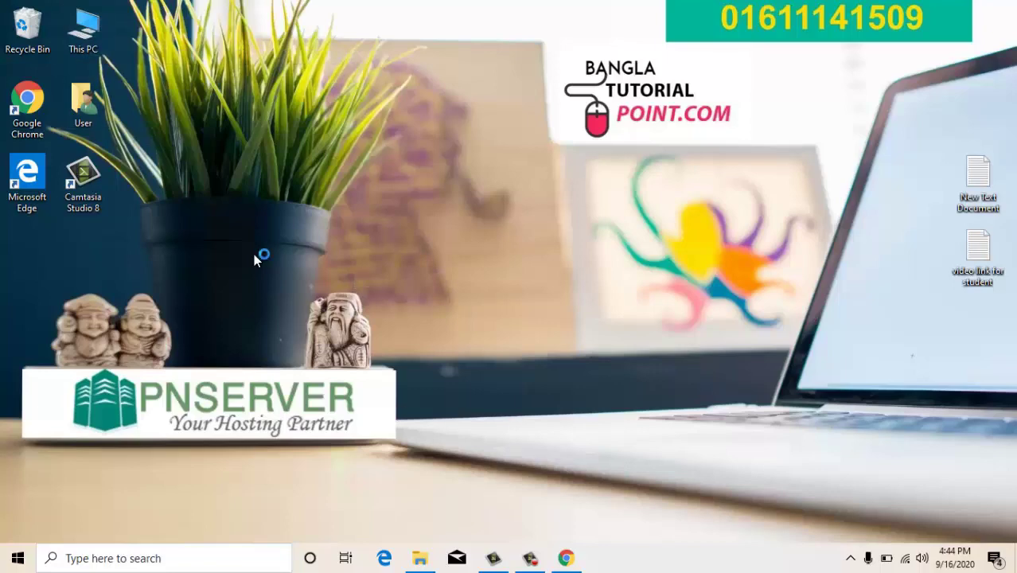
pyautogui.press('Up')
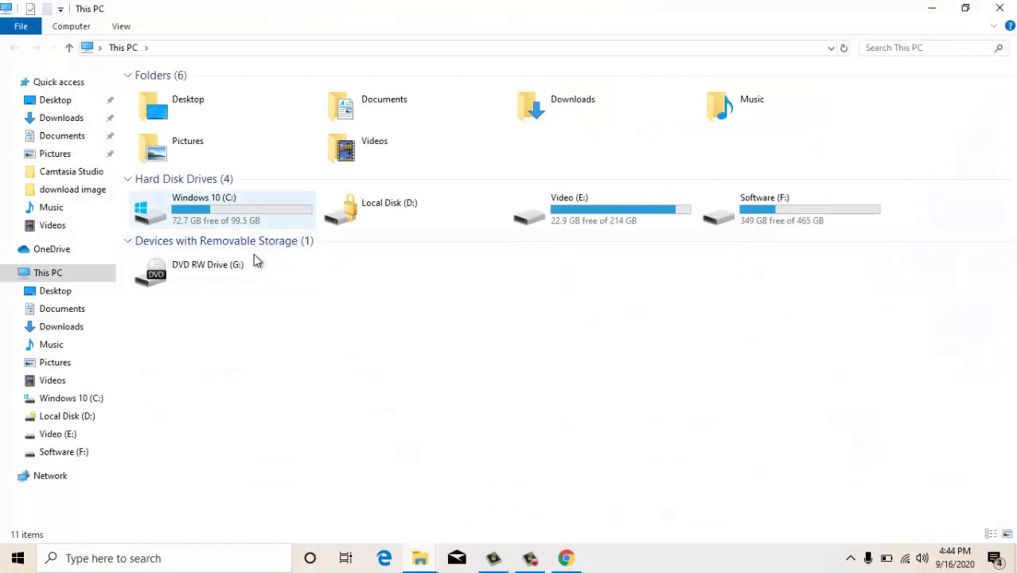
pyautogui.press('Return')
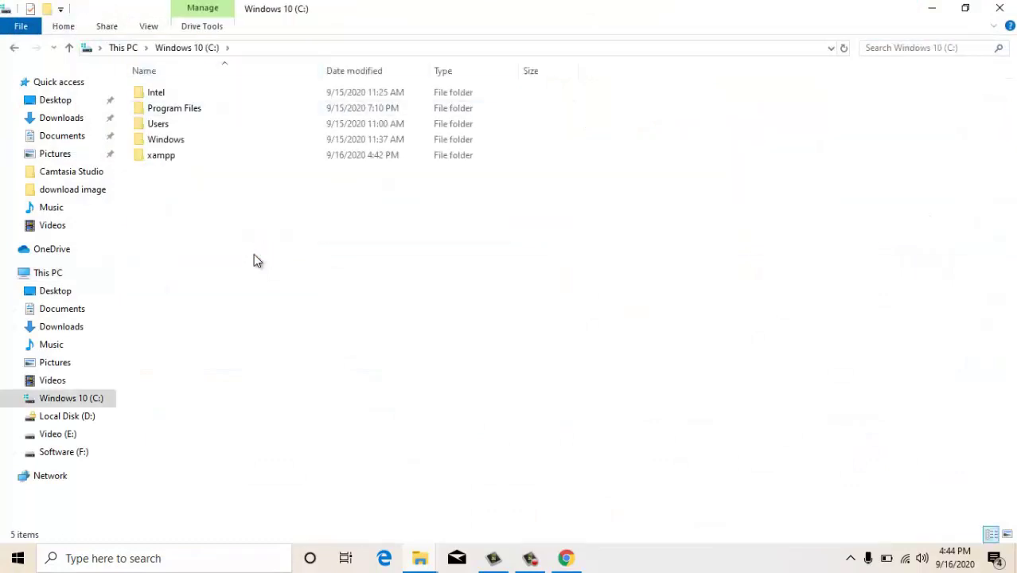
pyautogui.press('Up')
pyautogui.press('Return')
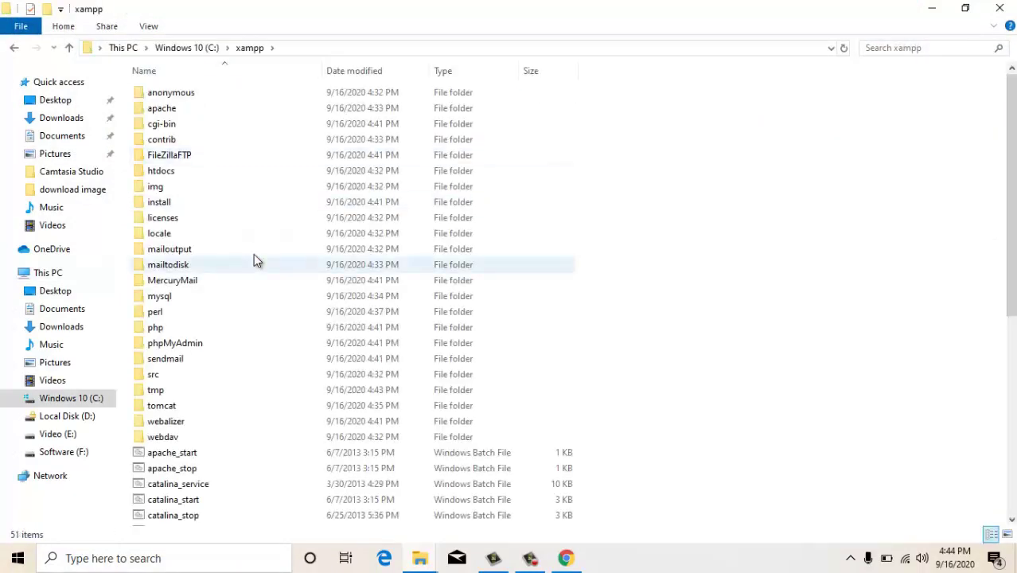
# Step: Display the contents of the xampp folder as large icons
pyautogui.scroll(-3, 256, 261)
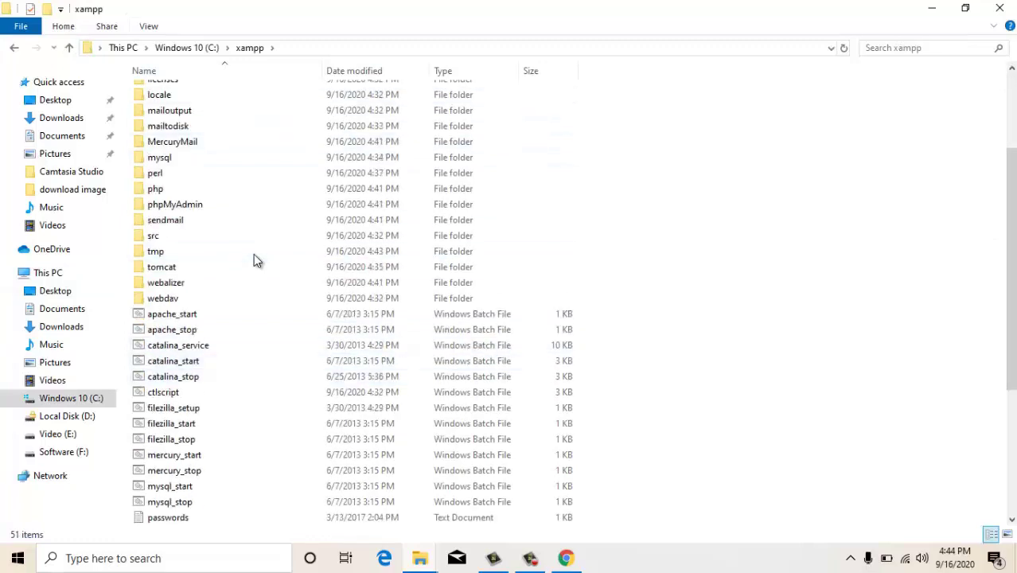
pyautogui.hotkey('alt', 'v')
pyautogui.press('Down')
pyautogui.press('Right')
pyautogui.press('Up')
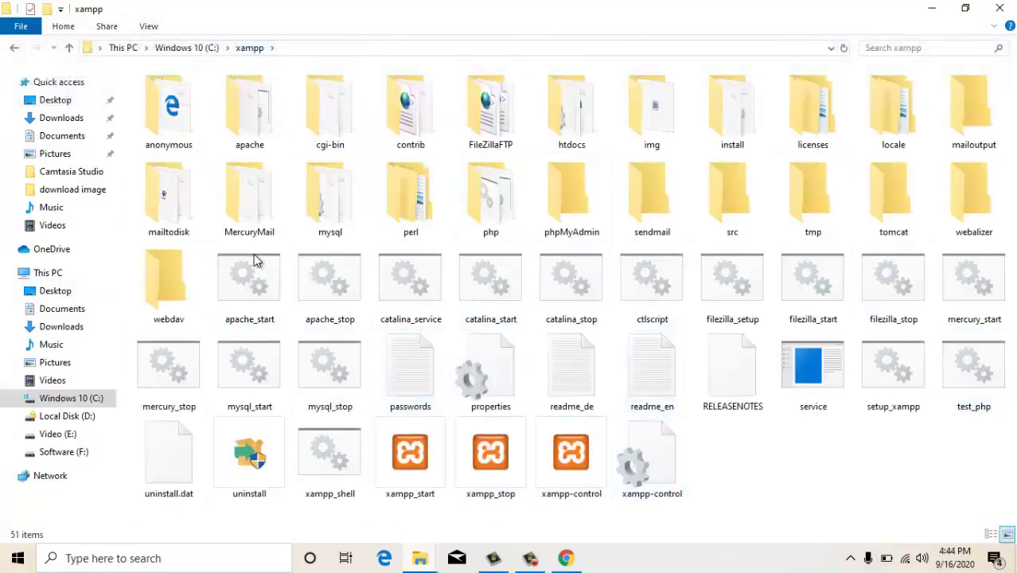
# Step: Open the xampp-control application from the xampp folder, and quit the XAMPP Control Panel completely
pyautogui.press('Right')
pyautogui.press('Right')
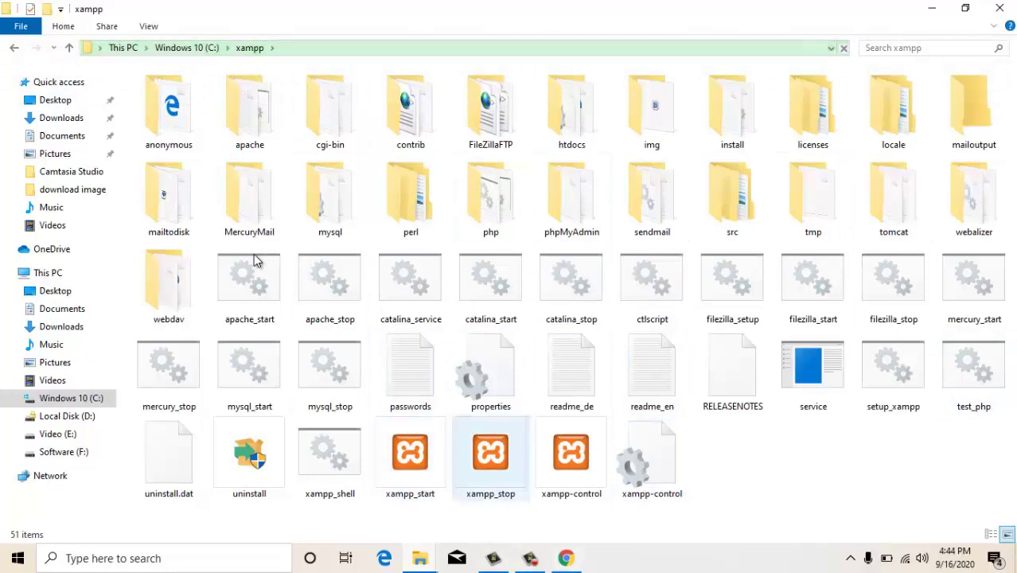
pyautogui.press('Left')
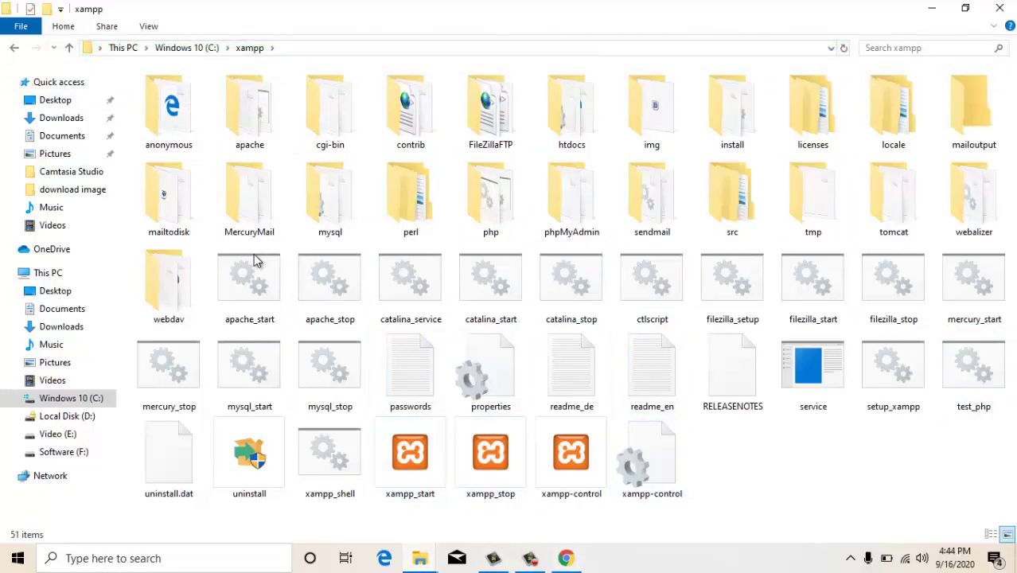
pyautogui.press('Return')
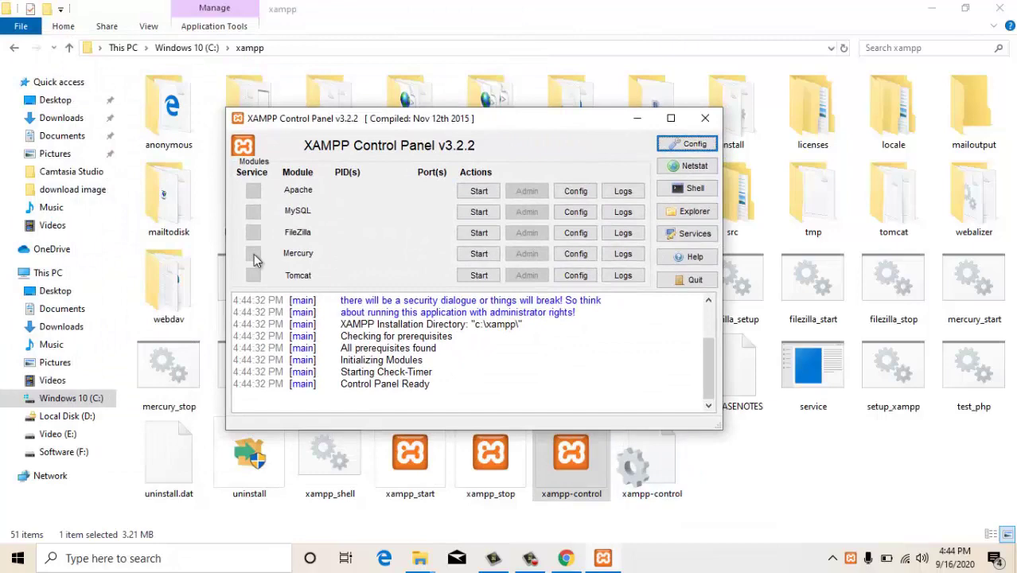
pyautogui.hotkey('alt', 'F4')
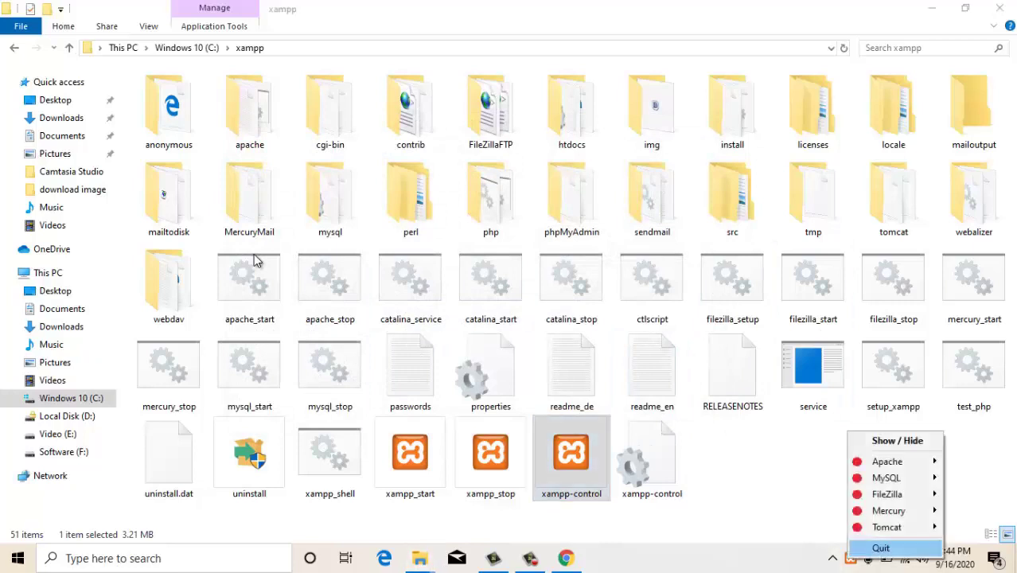
pyautogui.press('Return')
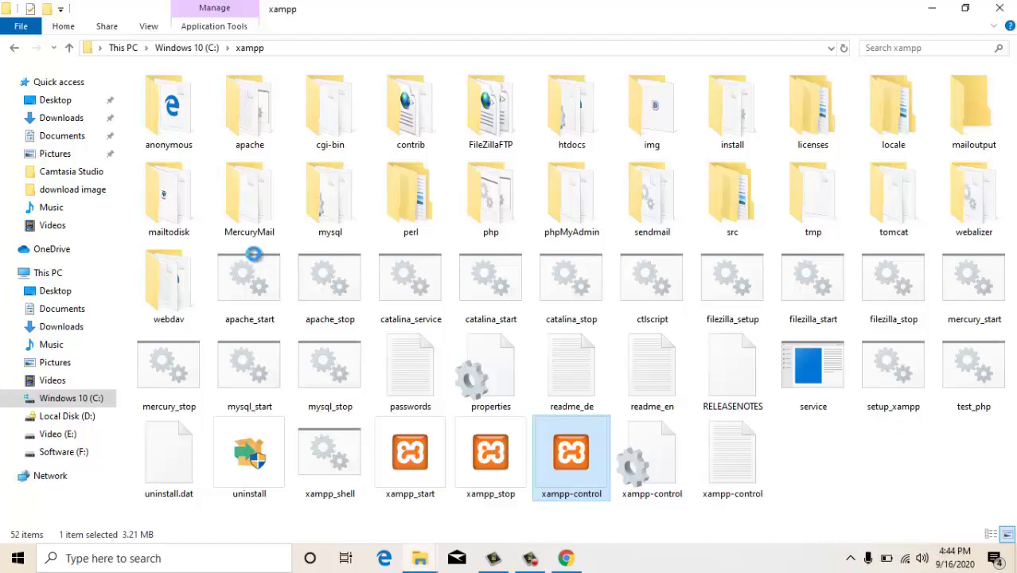
# Step: Pin the xampp-control application to the taskbar and close the xampp folder window
pyautogui.hotkey('shift', 'F10')
pyautogui.press('Up')
pyautogui.press('Up')
pyautogui.press('Up')
pyautogui.press('Up')
pyautogui.press('Up')
pyautogui.press('Up')
pyautogui.press('Up')
pyautogui.press('Up')
pyautogui.press('Up')
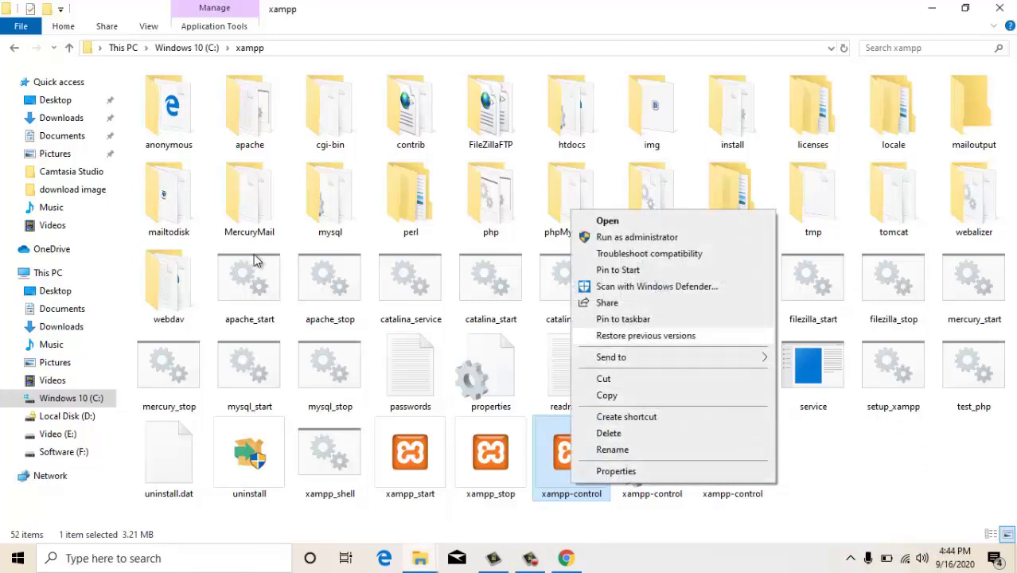
pyautogui.press('Return')
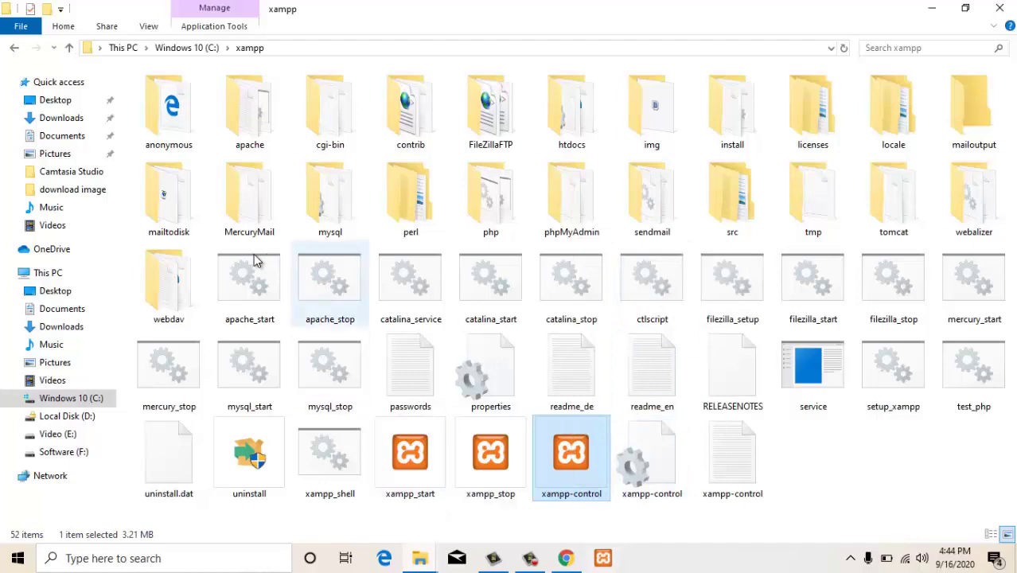
pyautogui.hotkey('alt', 'F4')
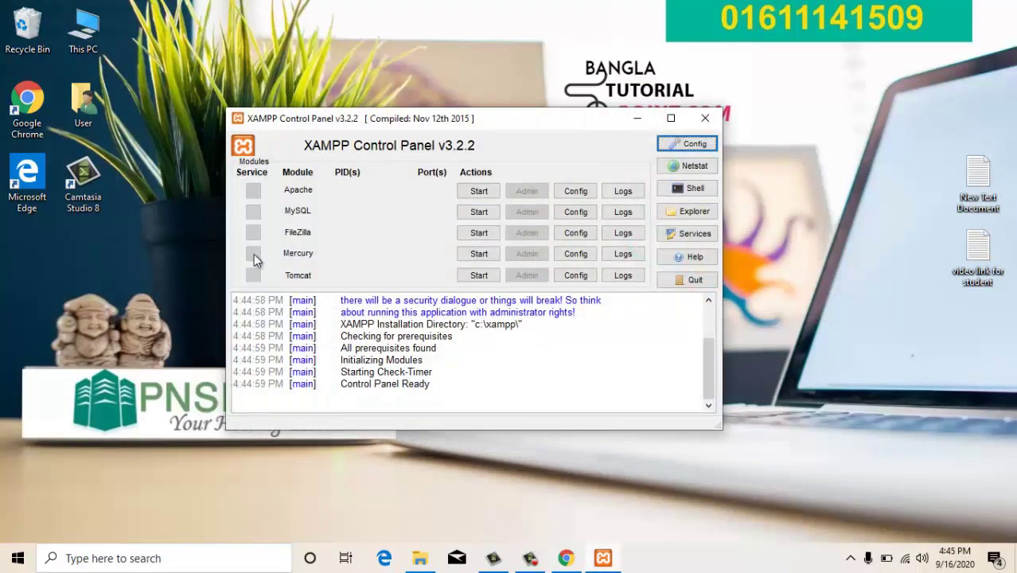
# Step: Start the Apache and MySQL modules again in the reopened XAMPP Control Panel
pyautogui.press('Tab')
pyautogui.press('Return')
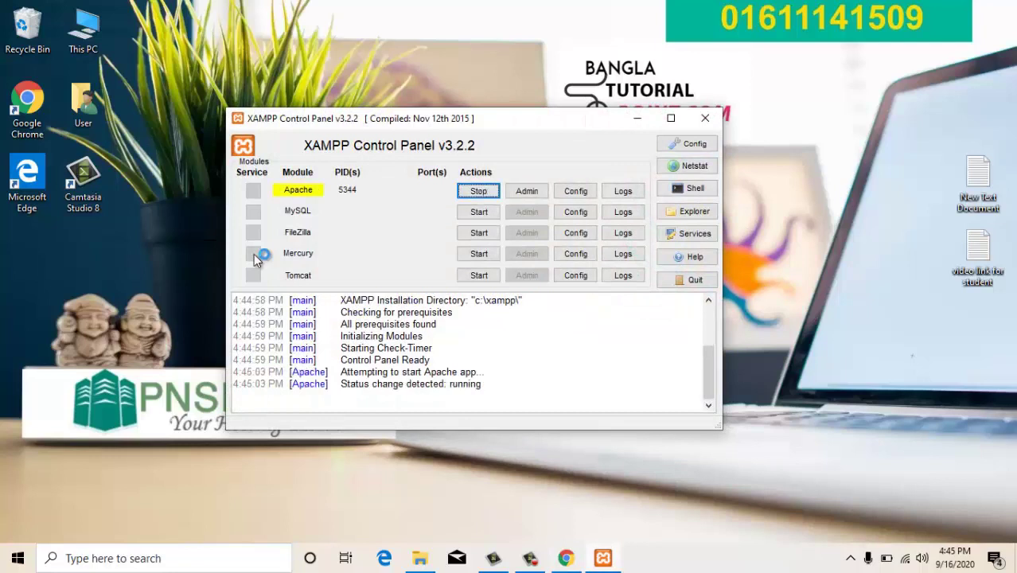
pyautogui.press('Tab')
pyautogui.press('Return')
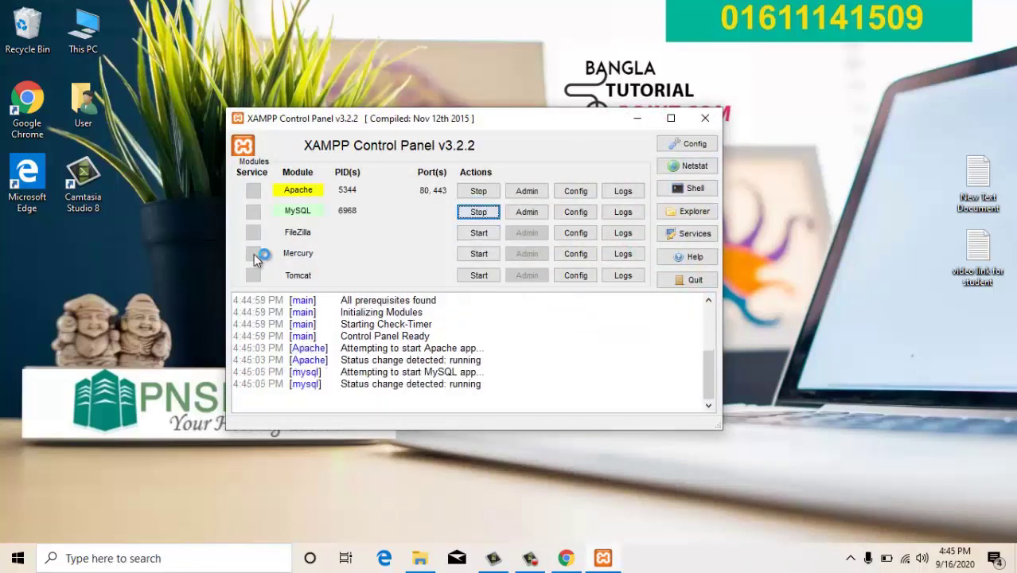